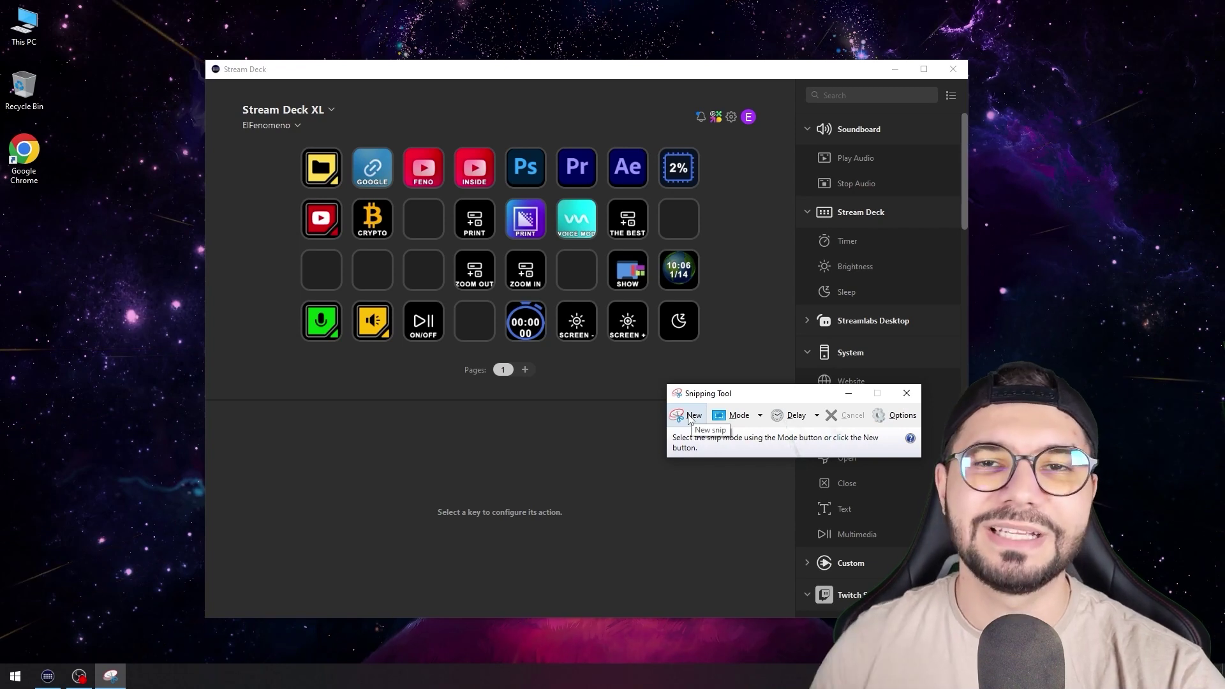
Step: Begin a new screen snip from the open Snipping Tool window
{"action": "left_click", "coordinate": [689, 416]}
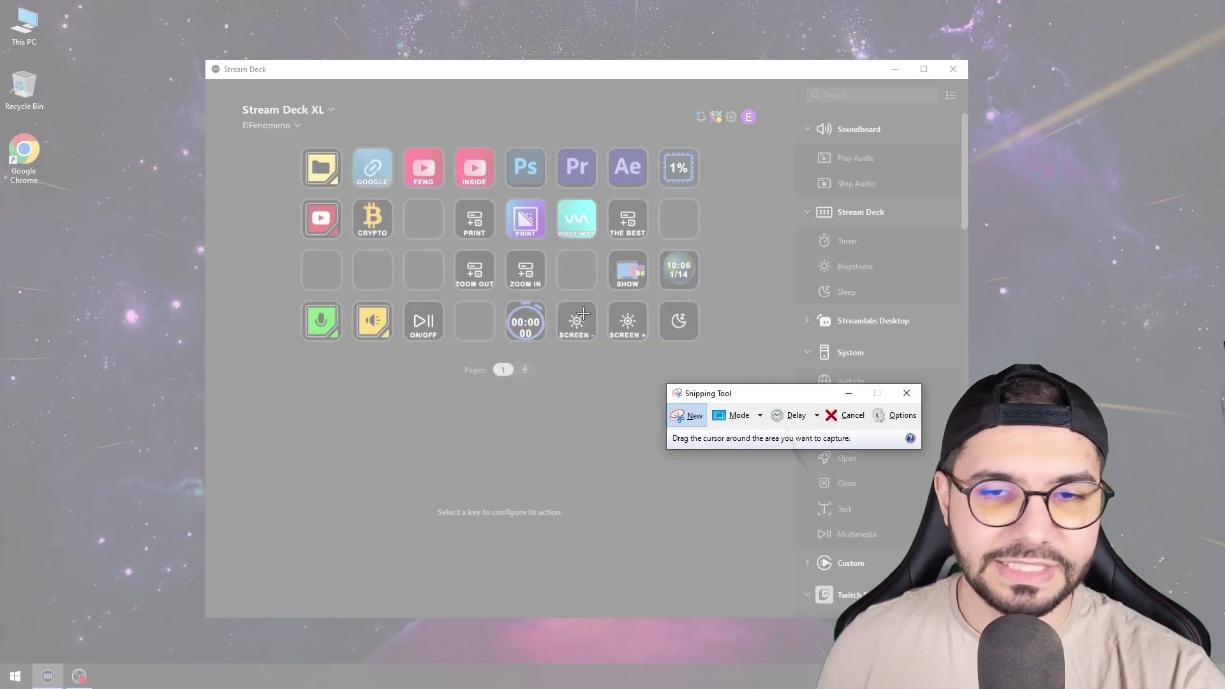
Step: Snip the full screen, save it to the Desktop as 1.PNG, and close Snipping Tool
{"action": "left_click_drag", "start_coordinate": [0, 0], "coordinate": [1224, 688]}
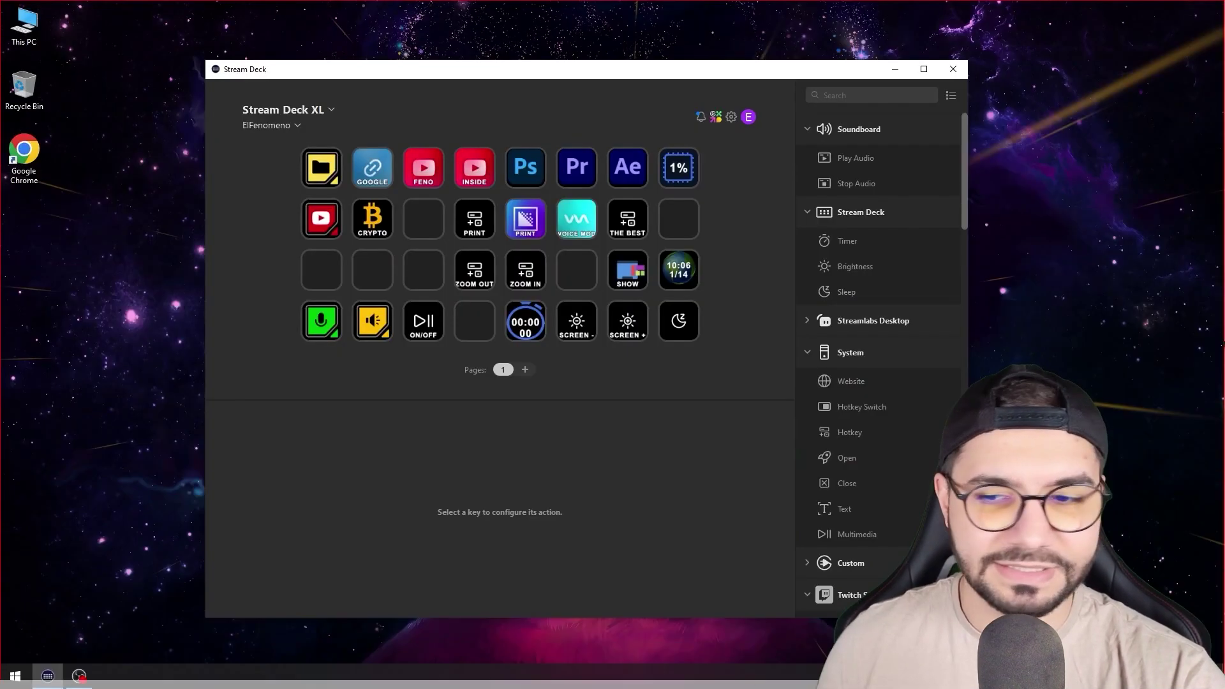
{"action": "left_click", "coordinate": [15, 27]}
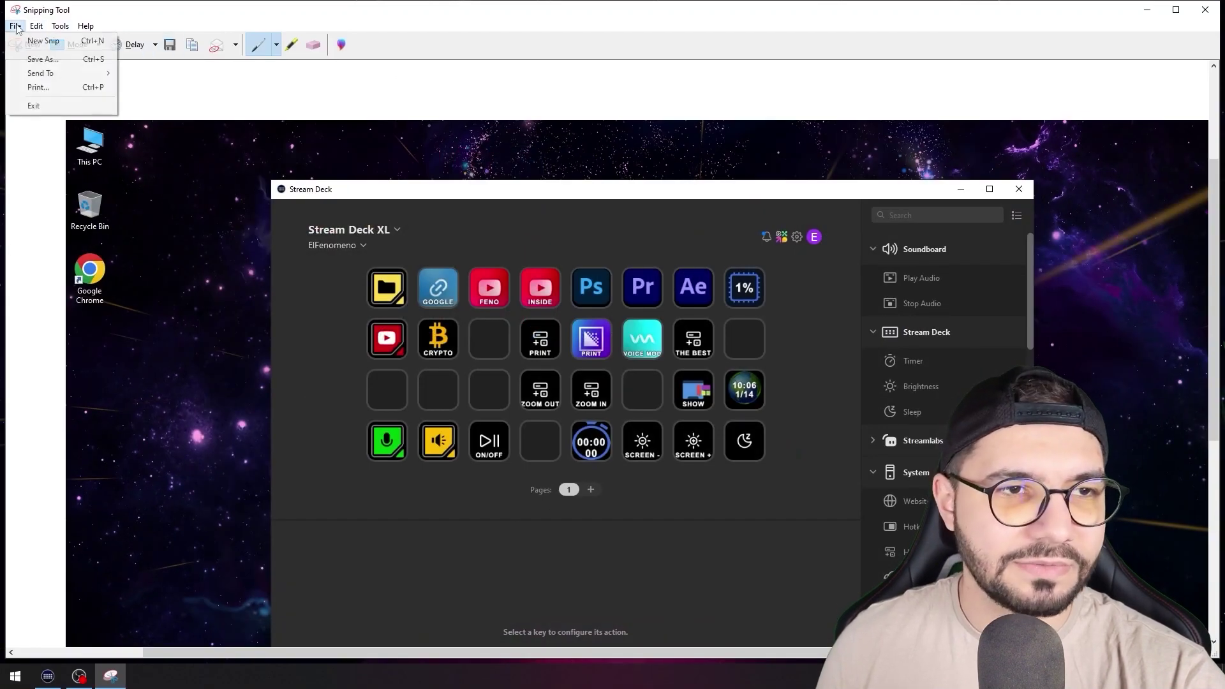
{"action": "left_click", "coordinate": [33, 59]}
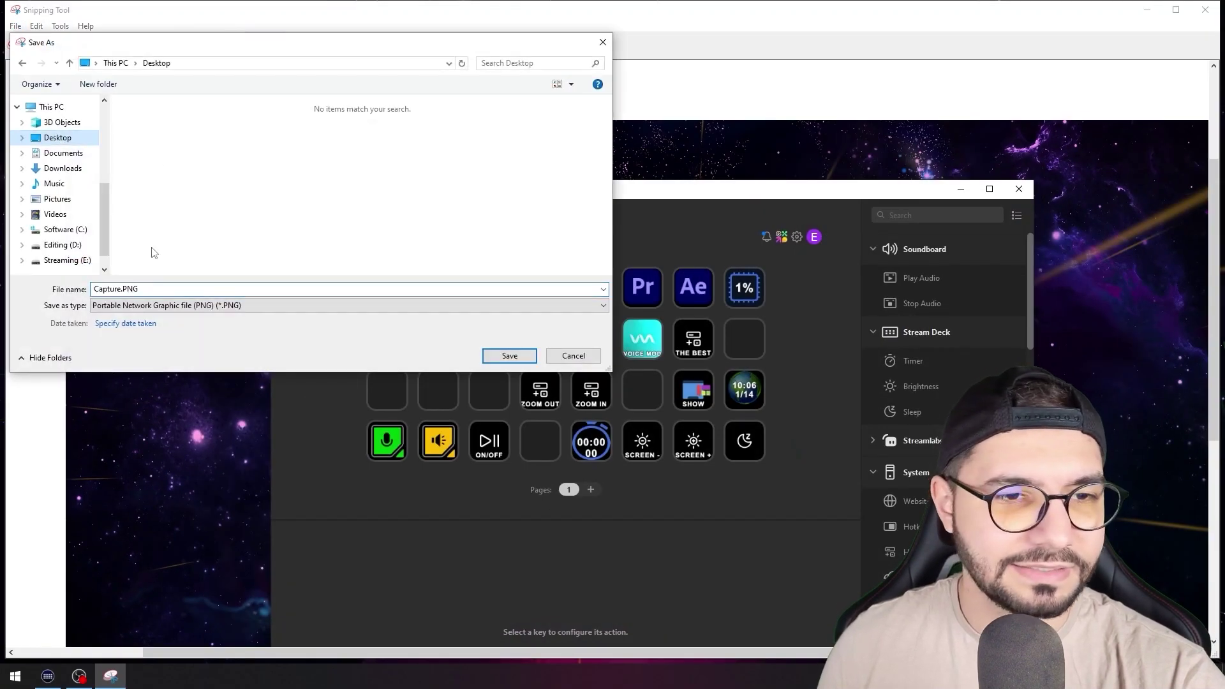
{"action": "double_click", "coordinate": [162, 288]}
{"action": "type", "text": "1"}
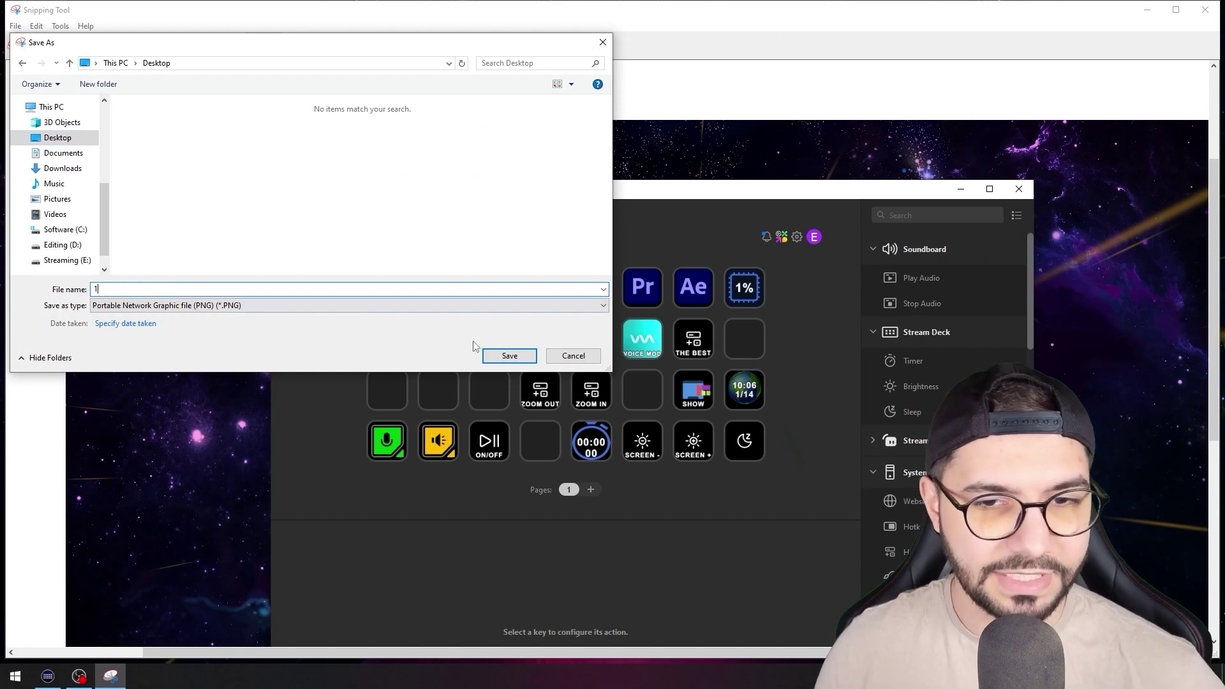
{"action": "left_click", "coordinate": [518, 355]}
{"action": "left_click", "coordinate": [1205, 9]}
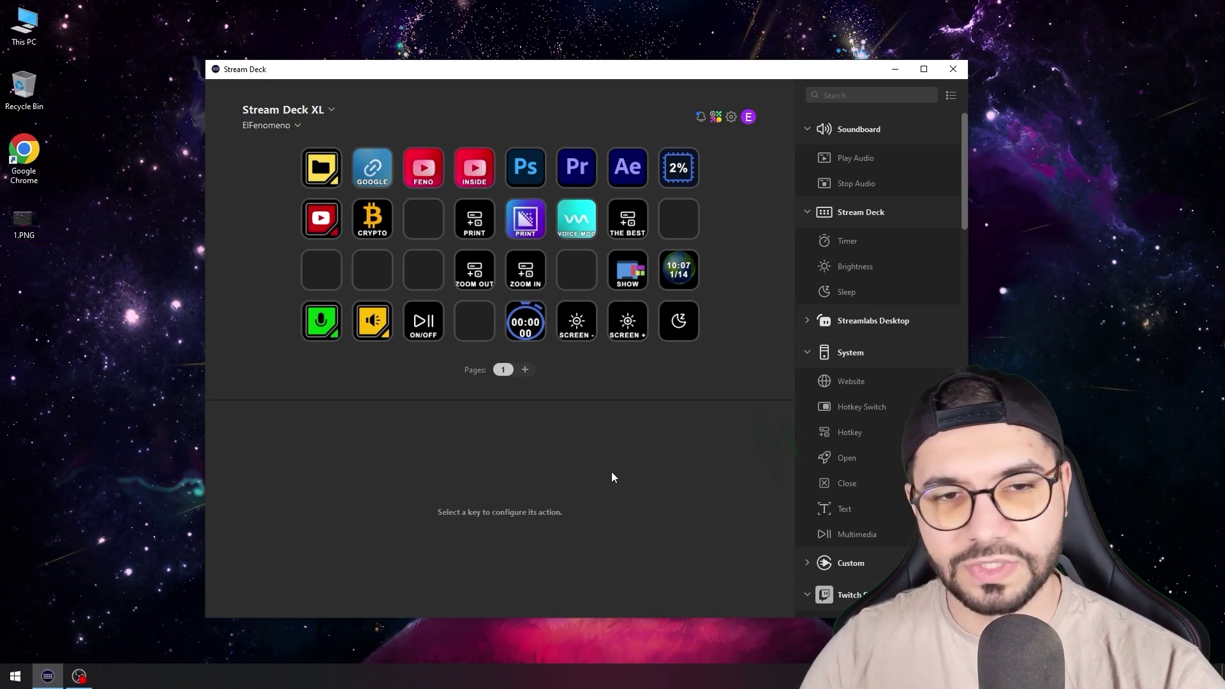
{"action": "left_click", "coordinate": [477, 223]}
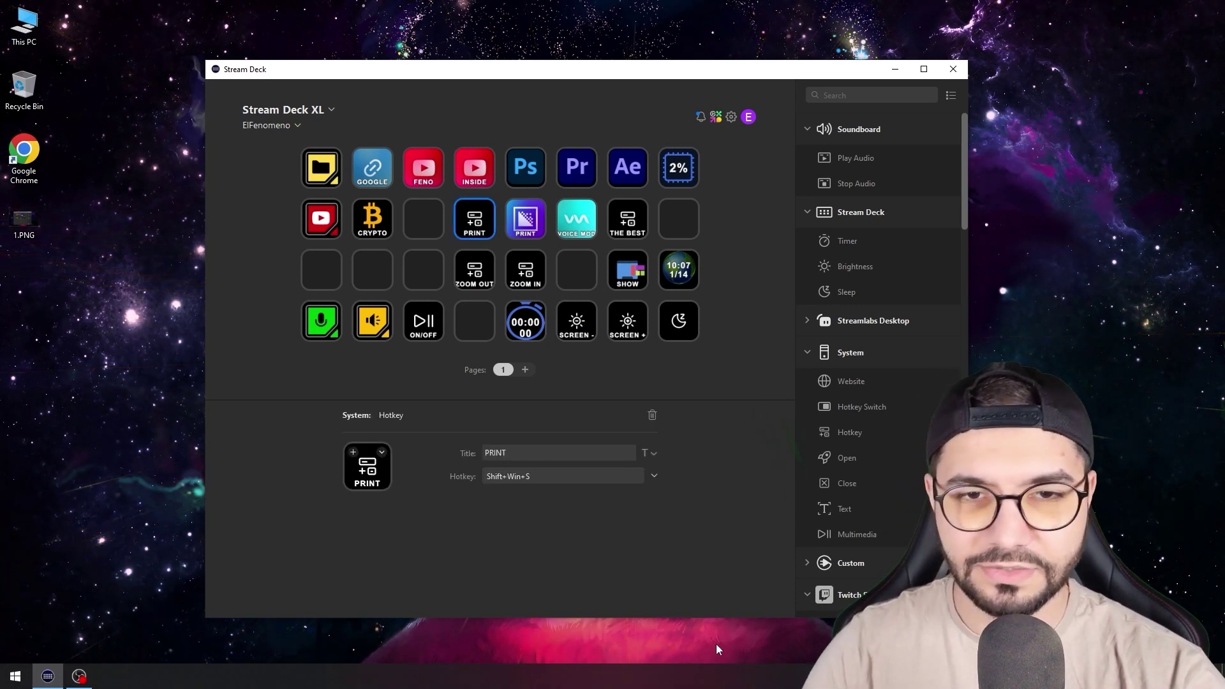
Step: Snip a screen region with Shift+Win+S and save it from Snip & Sketch as 2.png
{"action": "key", "text": "shift+super+s"}
{"action": "left_click_drag", "start_coordinate": [3, 3], "coordinate": [740, 169]}
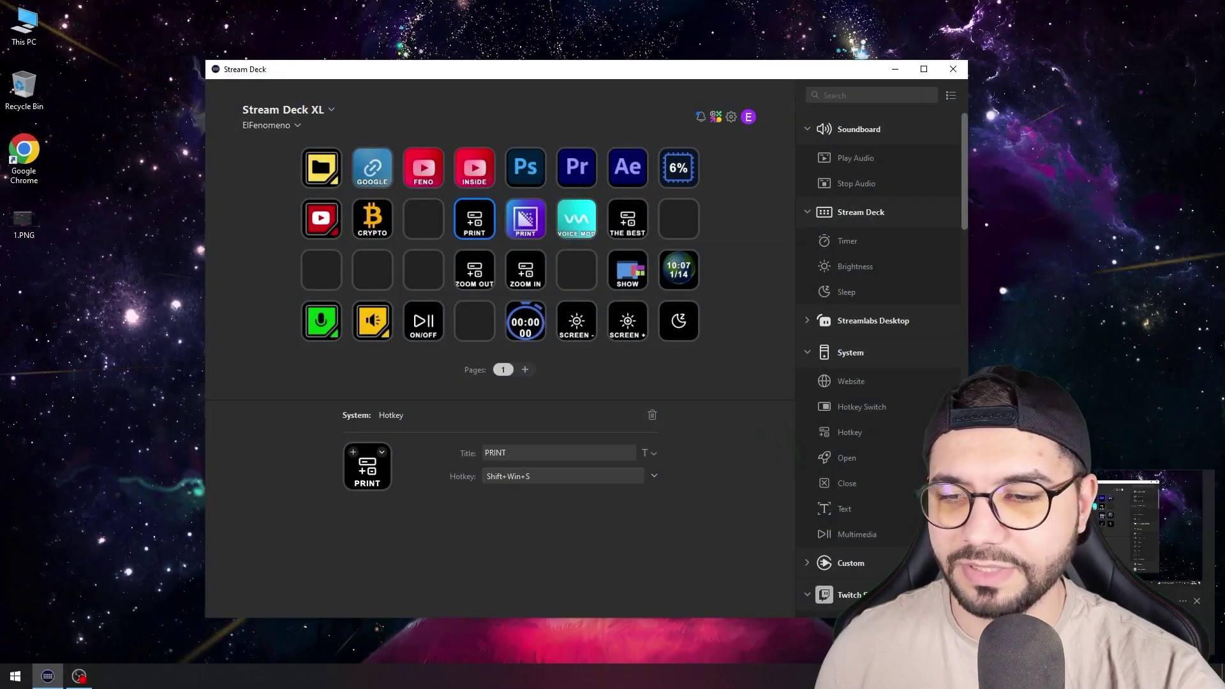
{"action": "left_click", "coordinate": [1110, 535]}
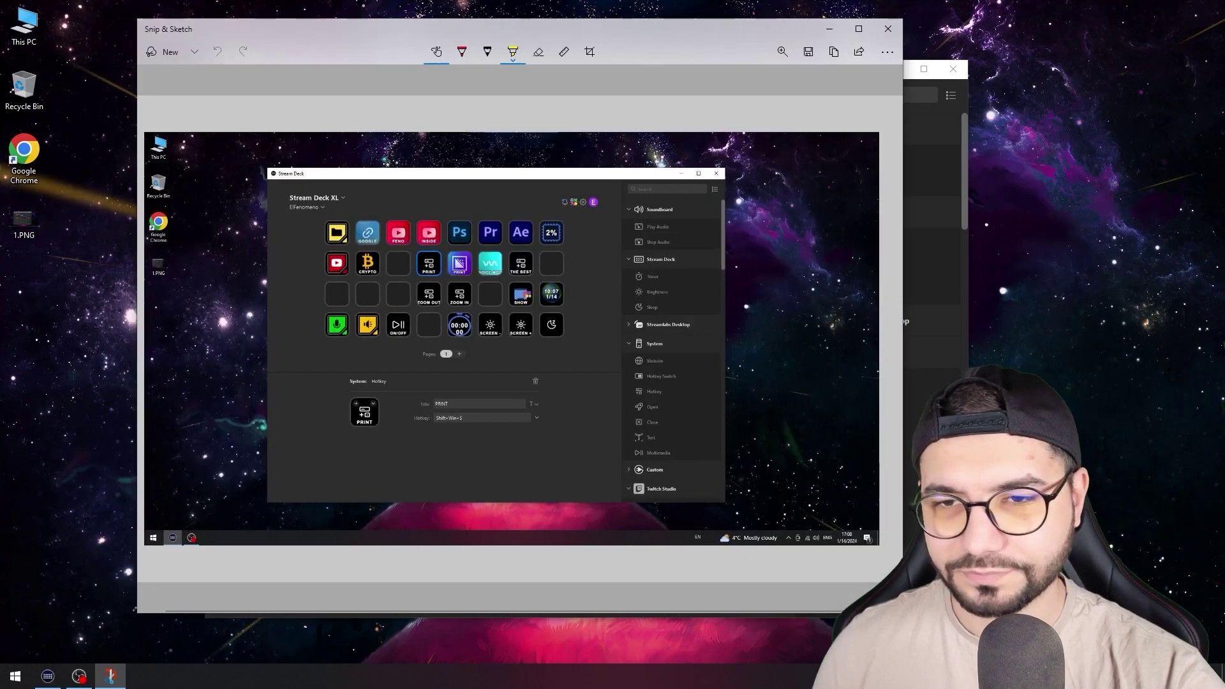
{"action": "left_click", "coordinate": [809, 53]}
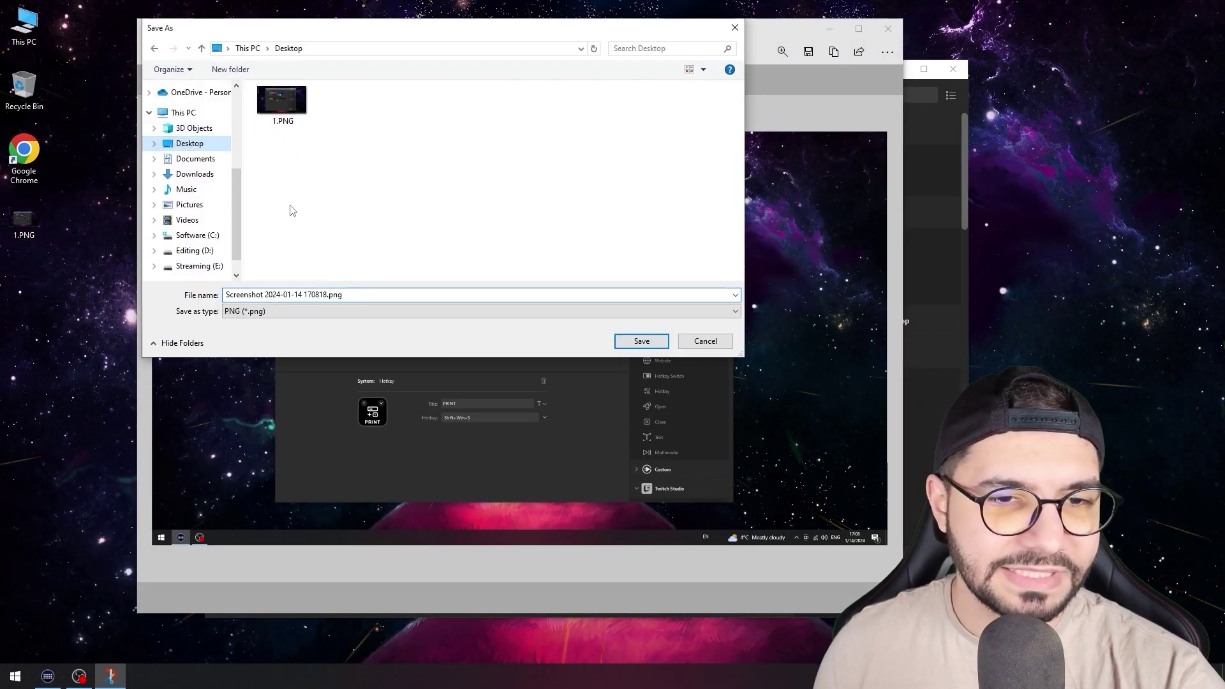
{"action": "type", "text": "2"}
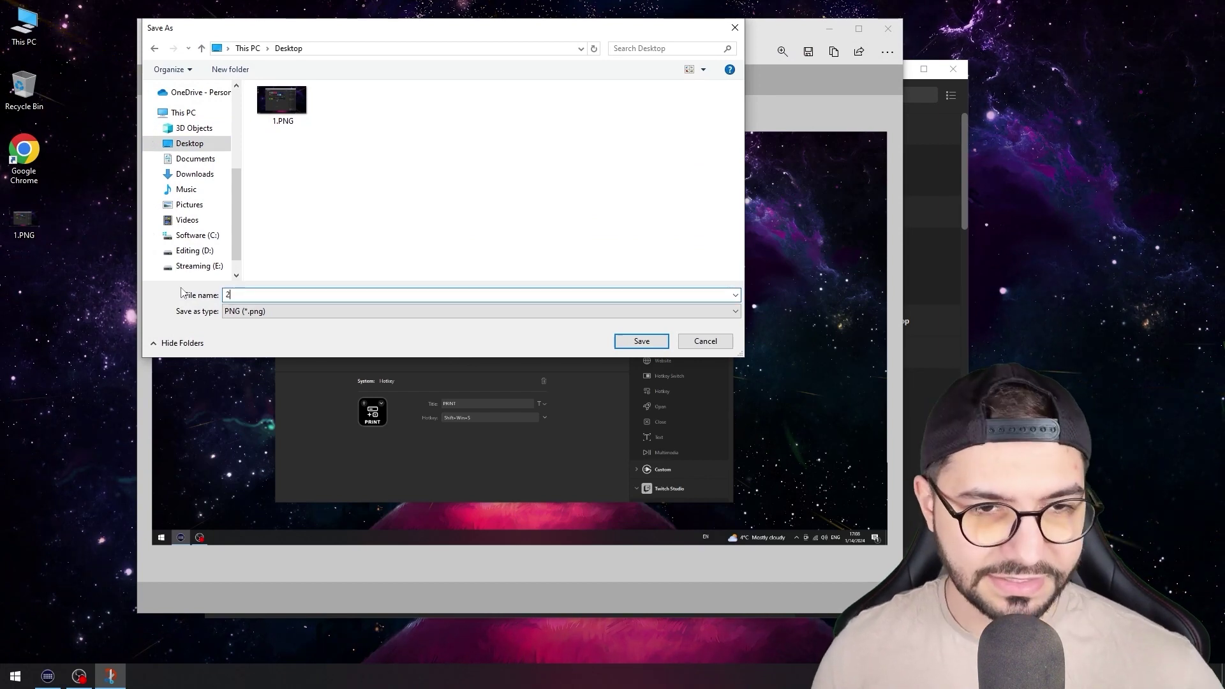
{"action": "key", "text": "Return"}
{"action": "left_click", "coordinate": [884, 28]}
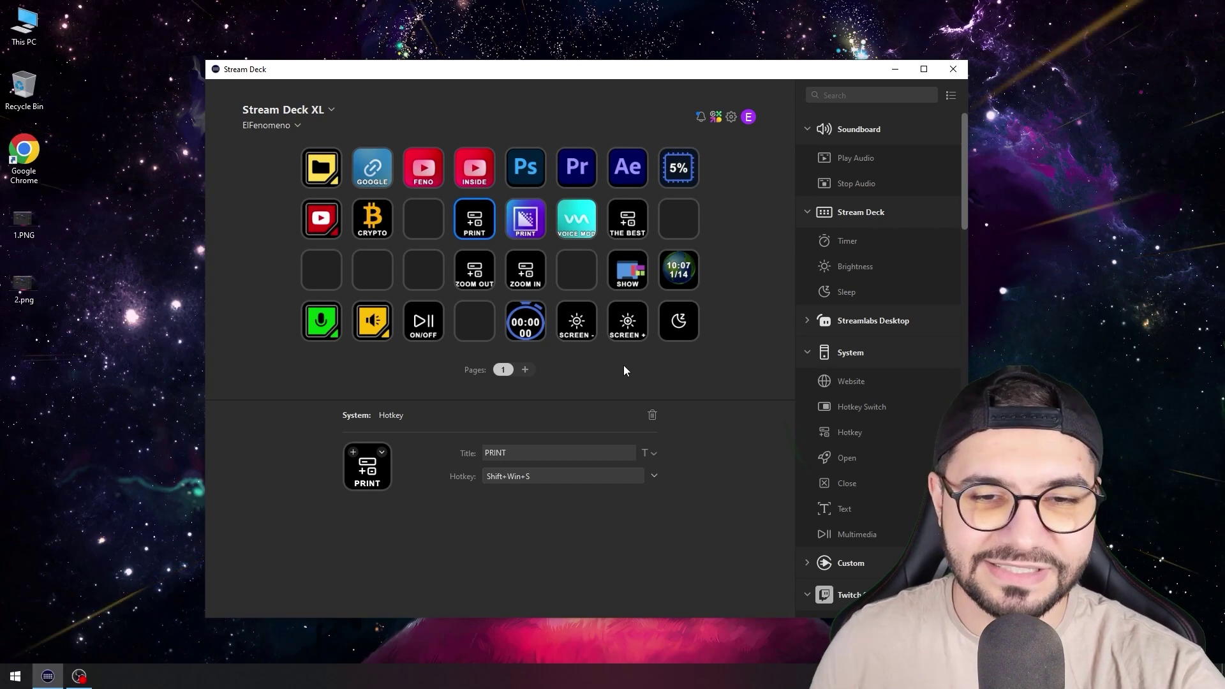
Step: Minimize Stream Deck and open This PC from the desktop
{"action": "left_click", "coordinate": [895, 70]}
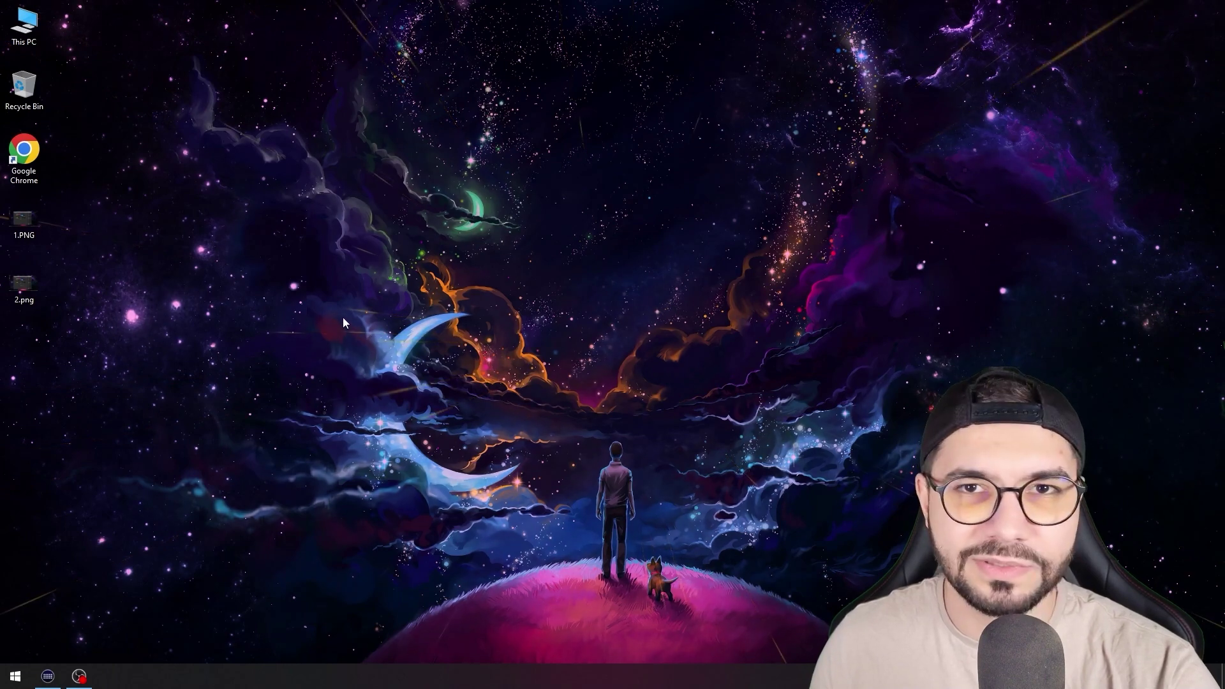
{"action": "double_click", "coordinate": [23, 25]}
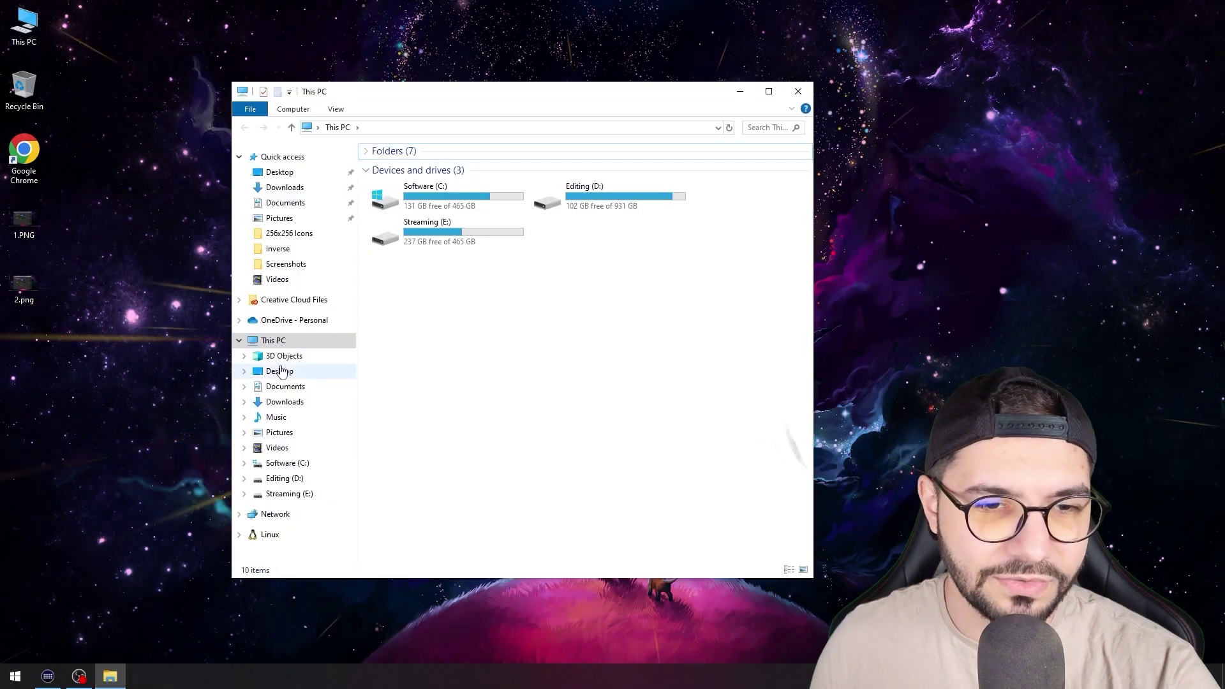
Step: Browse to C:\Users\InsideTips\Pictures\Screenshots in File Explorer
{"action": "double_click", "coordinate": [424, 196]}
{"action": "double_click", "coordinate": [401, 192]}
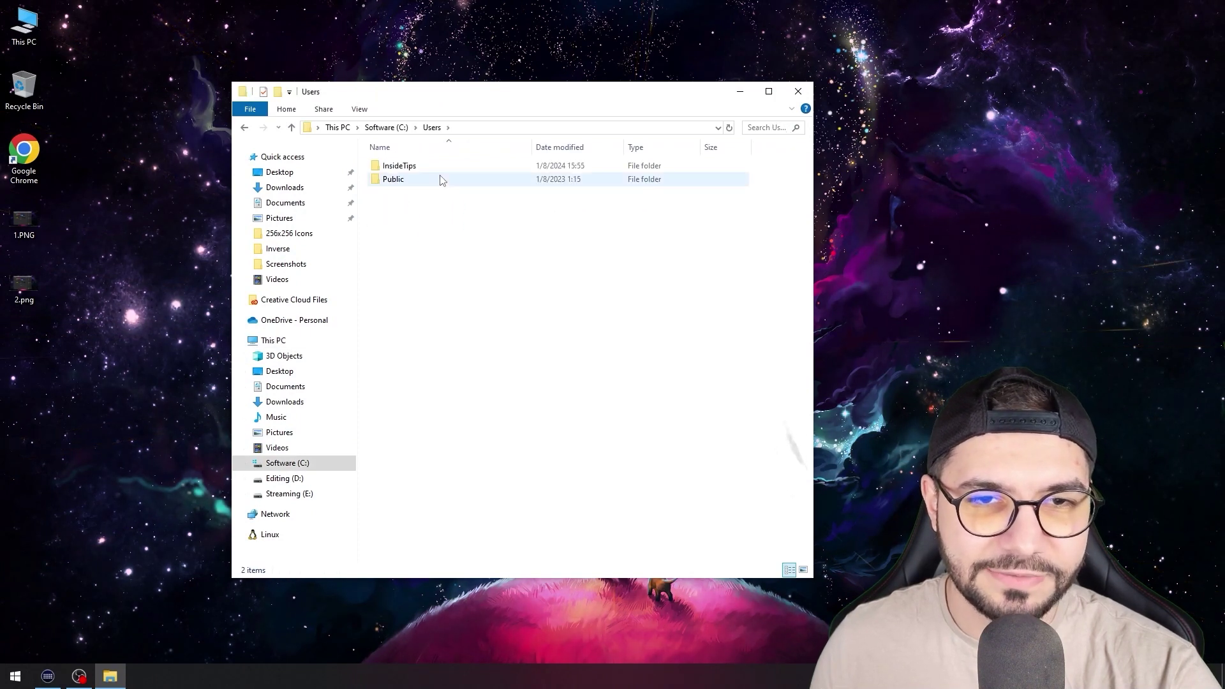
{"action": "mouse_move", "coordinate": [416, 168]}
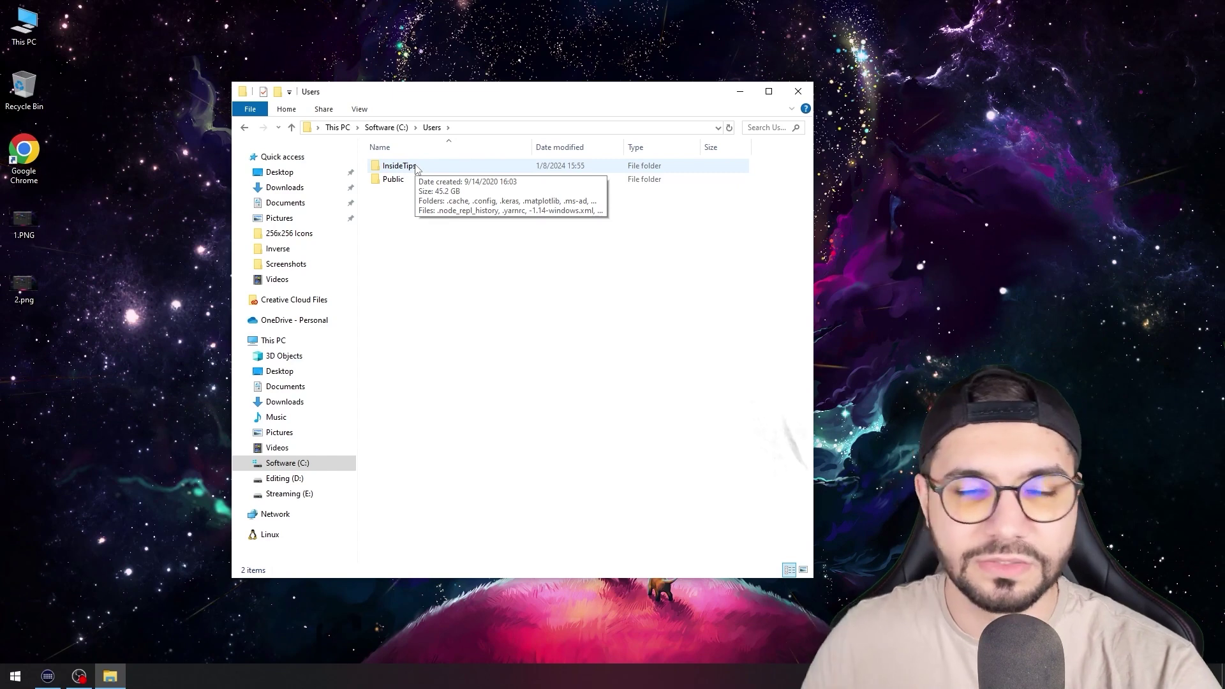
{"action": "double_click", "coordinate": [416, 168]}
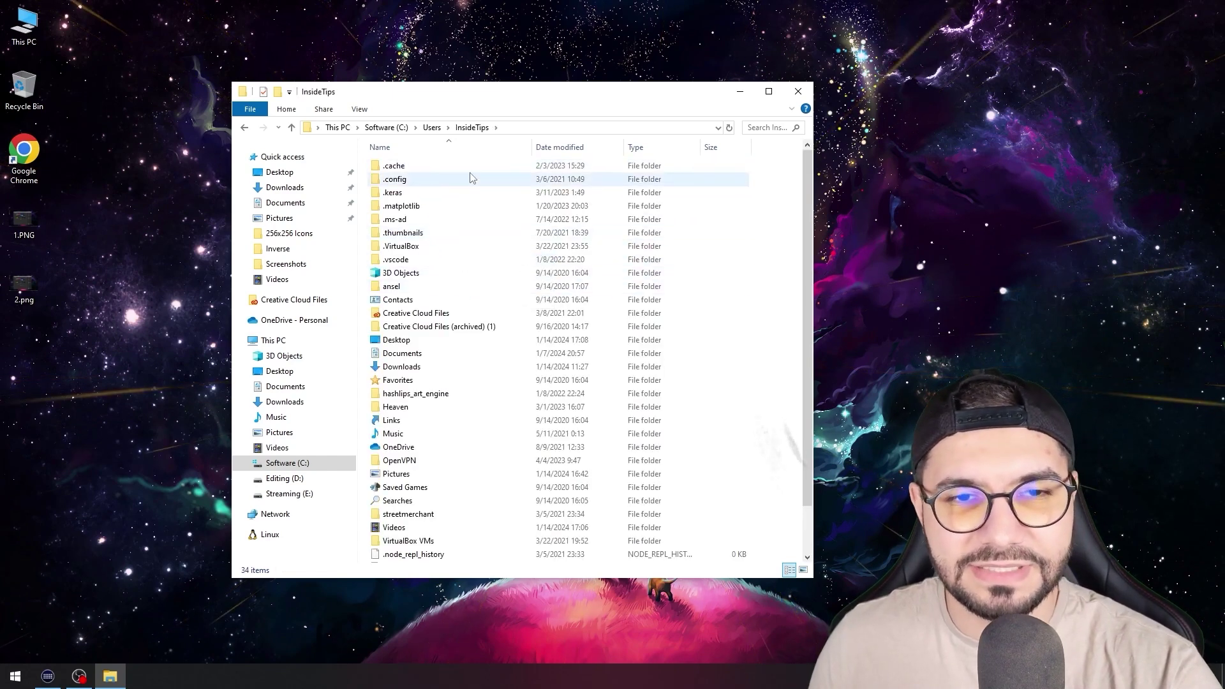
{"action": "double_click", "coordinate": [416, 475]}
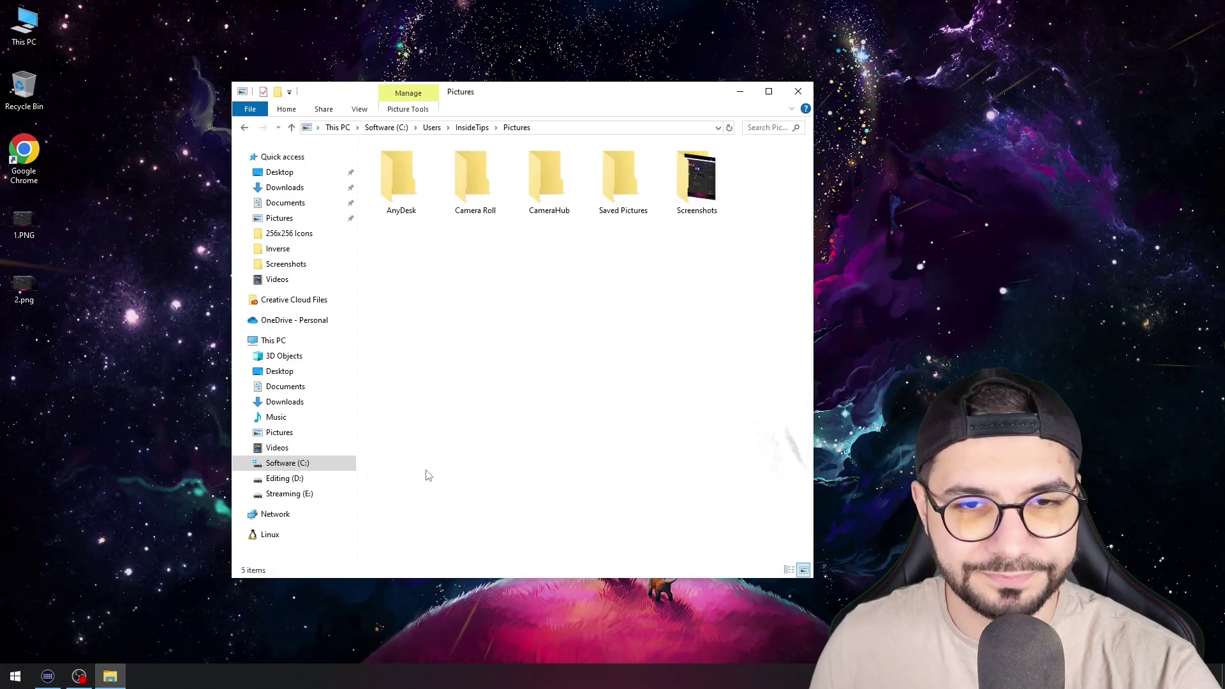
{"action": "double_click", "coordinate": [699, 185]}
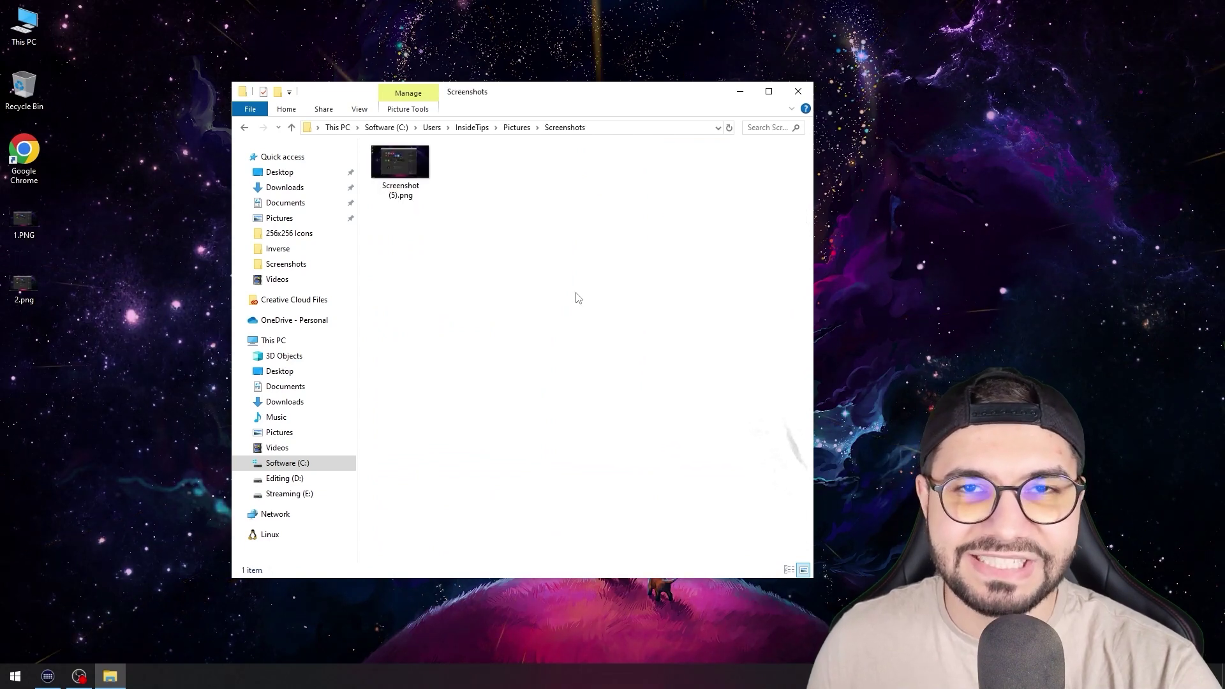
Step: Preview Screenshot (5).png, then take a Win+PrtScn capture saved as Screenshot (6).png
{"action": "double_click", "coordinate": [391, 179]}
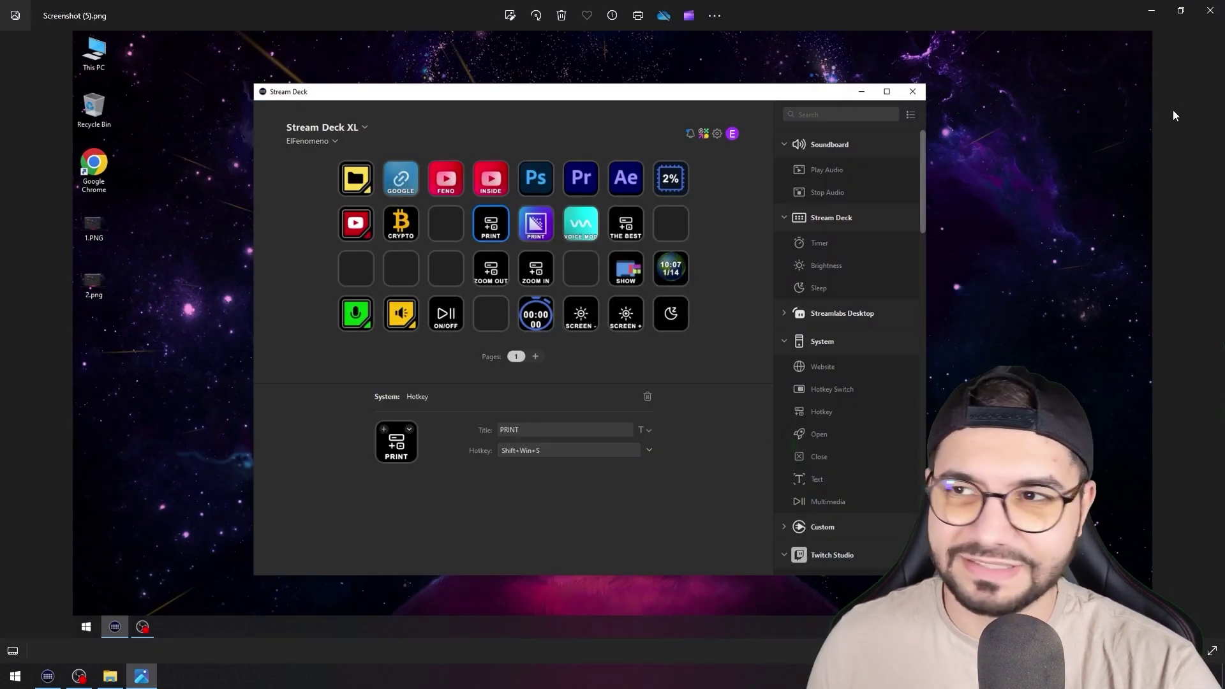
{"action": "left_click", "coordinate": [1211, 14]}
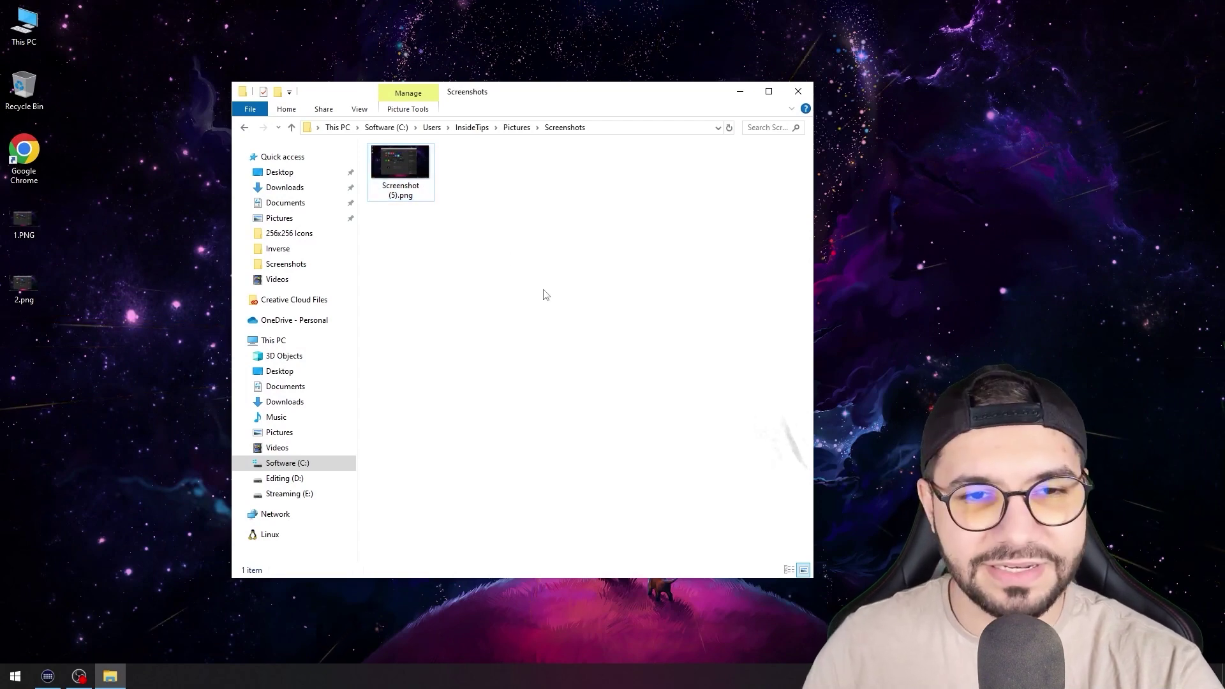
{"action": "key", "text": "super+Print"}
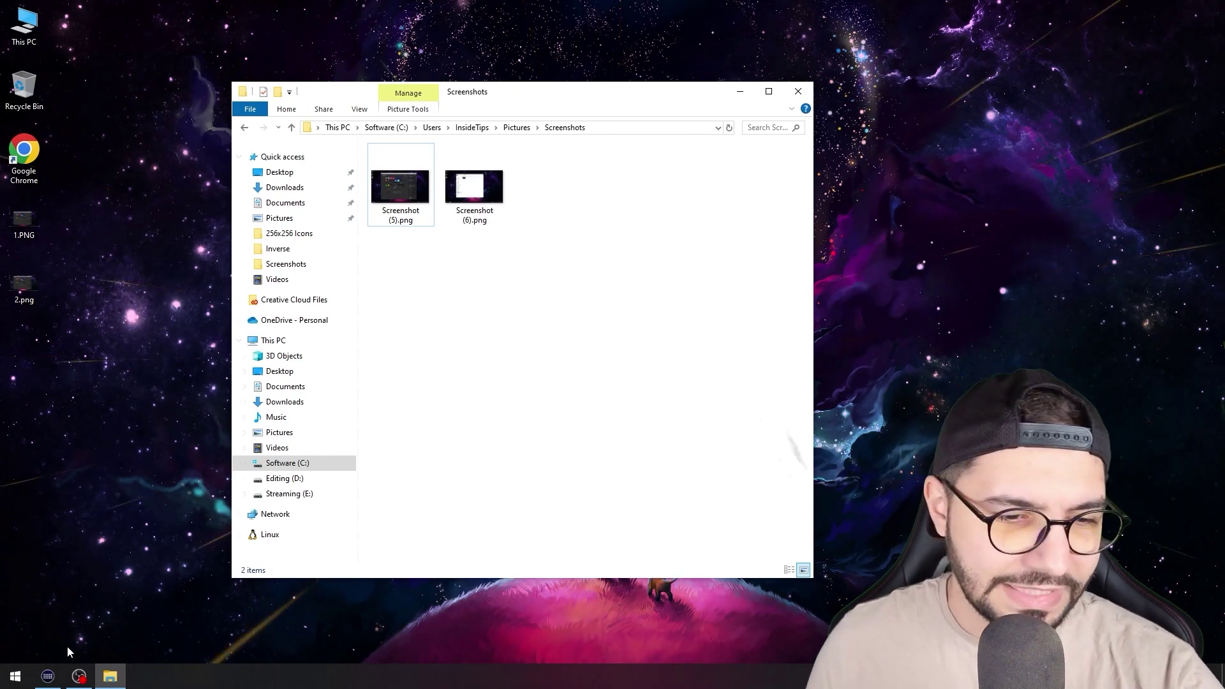
{"action": "left_click", "coordinate": [47, 676]}
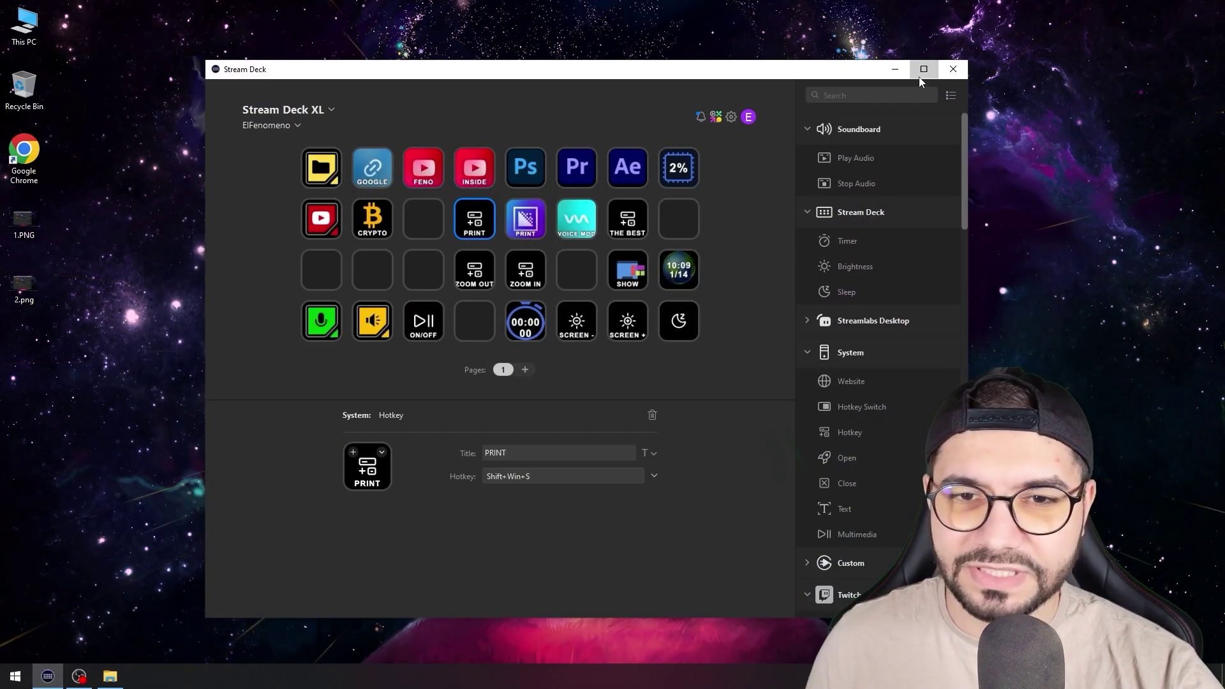
Step: Maximize Stream Deck, place a Create Folder key at row 2, column 8, and open it
{"action": "left_click", "coordinate": [923, 69]}
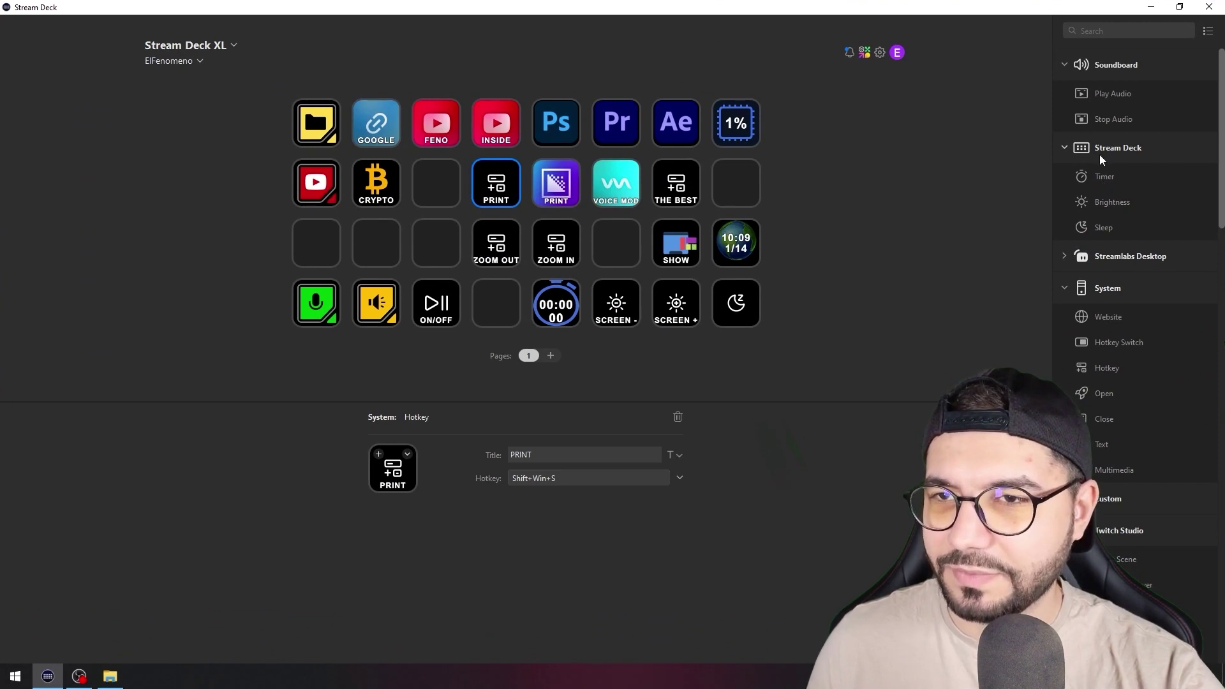
{"action": "scroll", "coordinate": [1125, 399], "scroll_direction": "down", "scroll_amount": 5}
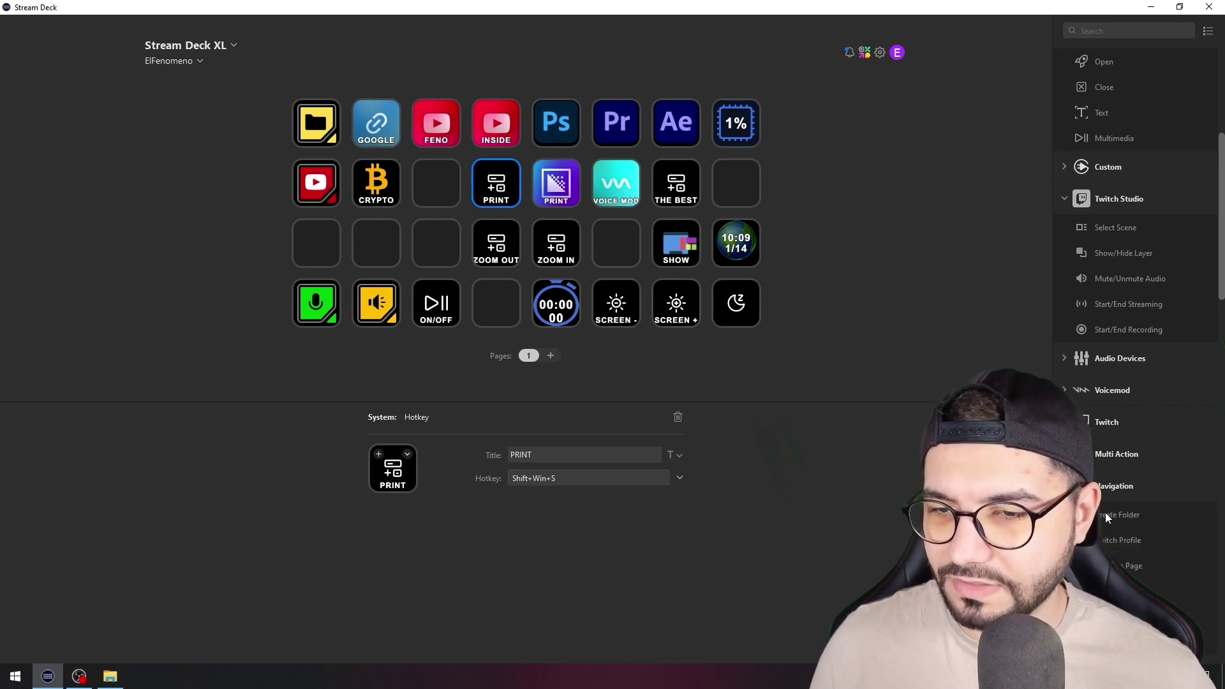
{"action": "left_click_drag", "start_coordinate": [1108, 518], "coordinate": [722, 186]}
{"action": "double_click", "coordinate": [722, 186]}
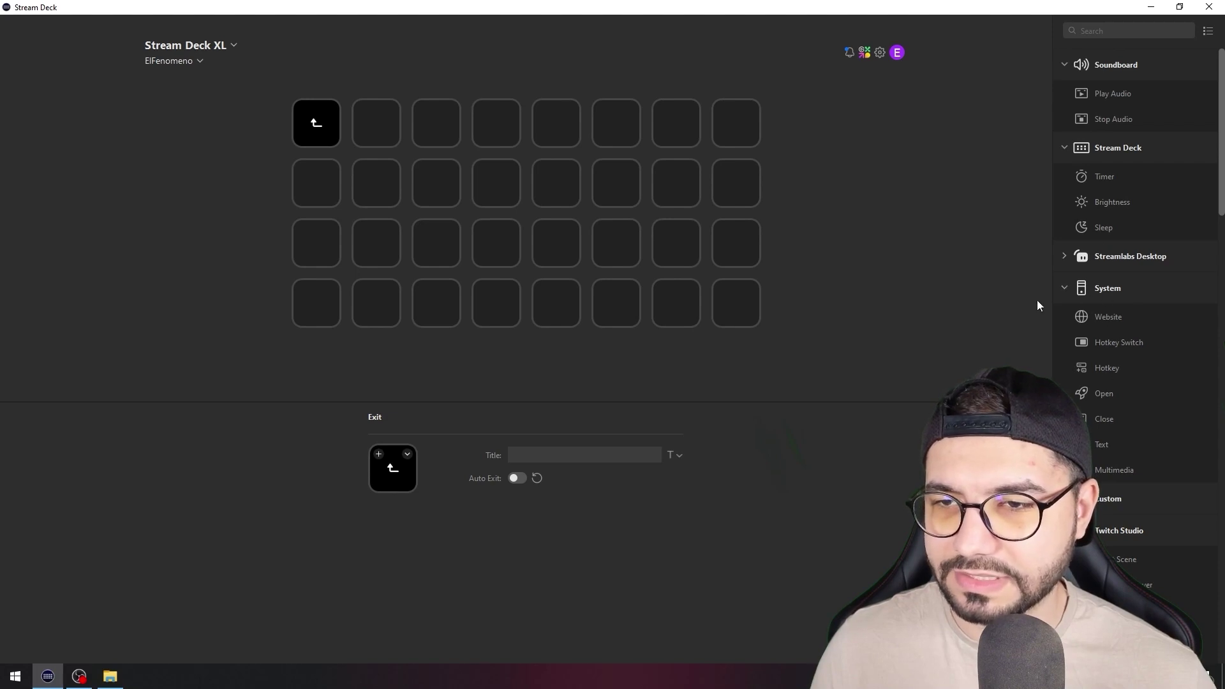
Step: Put a Hotkey action on row 2, column 5 that sends Shift+Win+S
{"action": "left_click_drag", "start_coordinate": [1108, 376], "coordinate": [553, 199]}
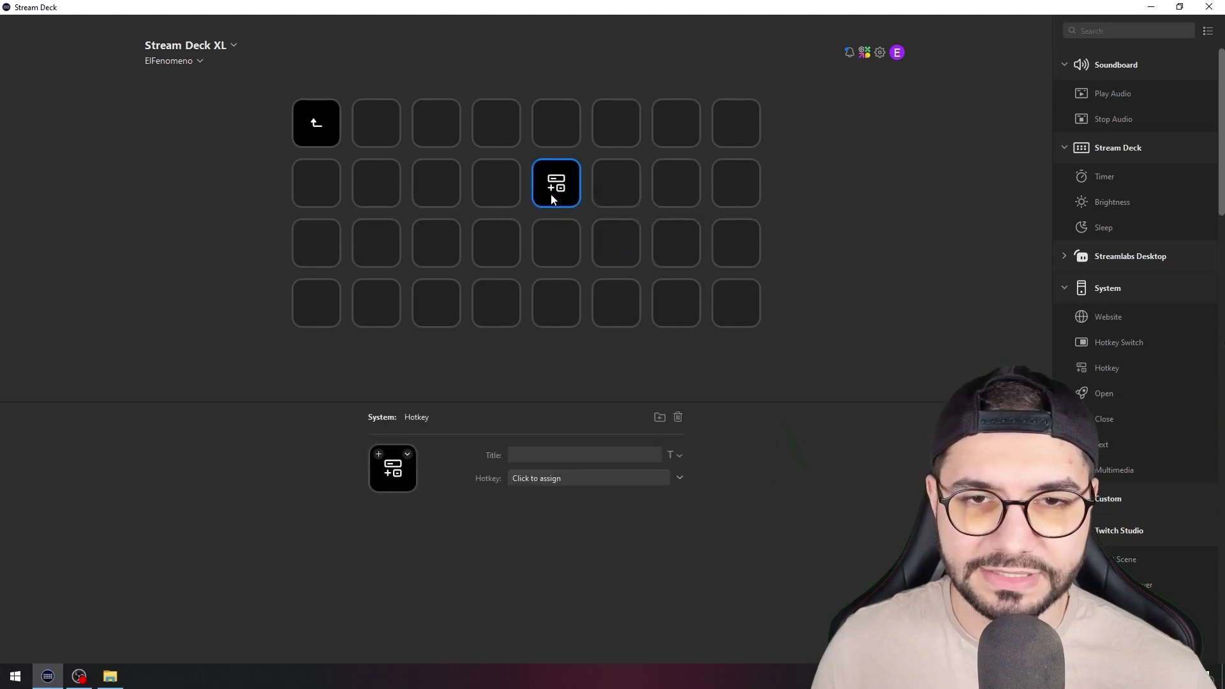
{"action": "left_click", "coordinate": [564, 478]}
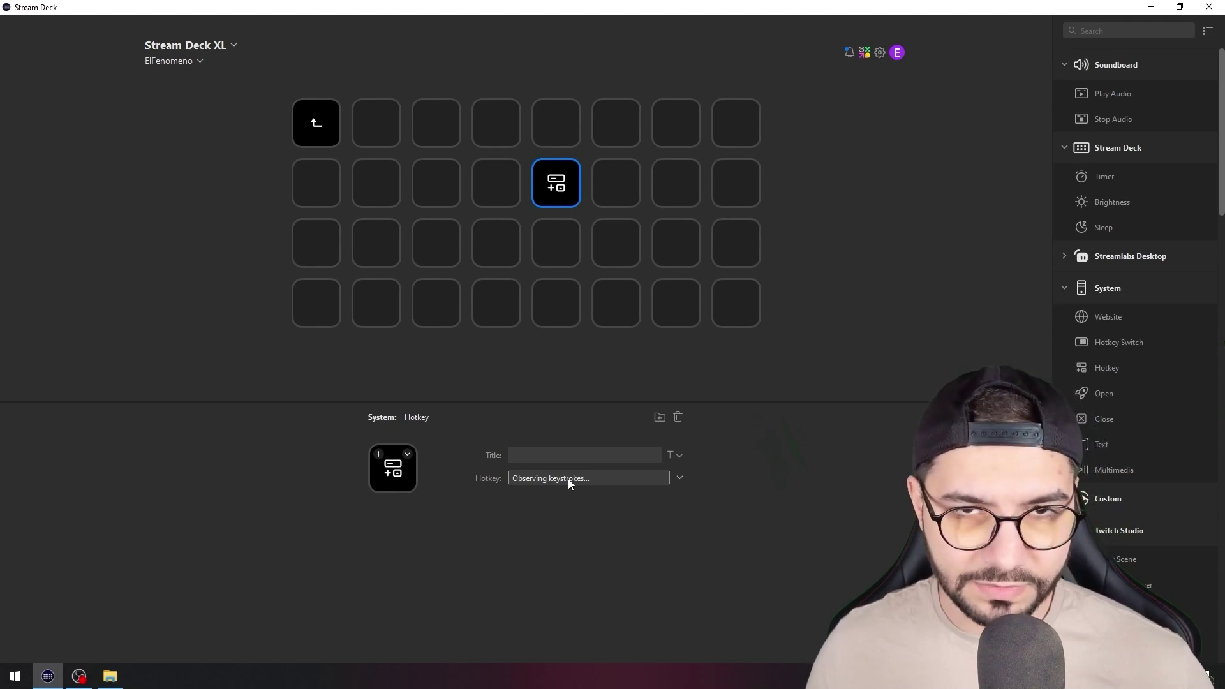
{"action": "key", "text": "super"}
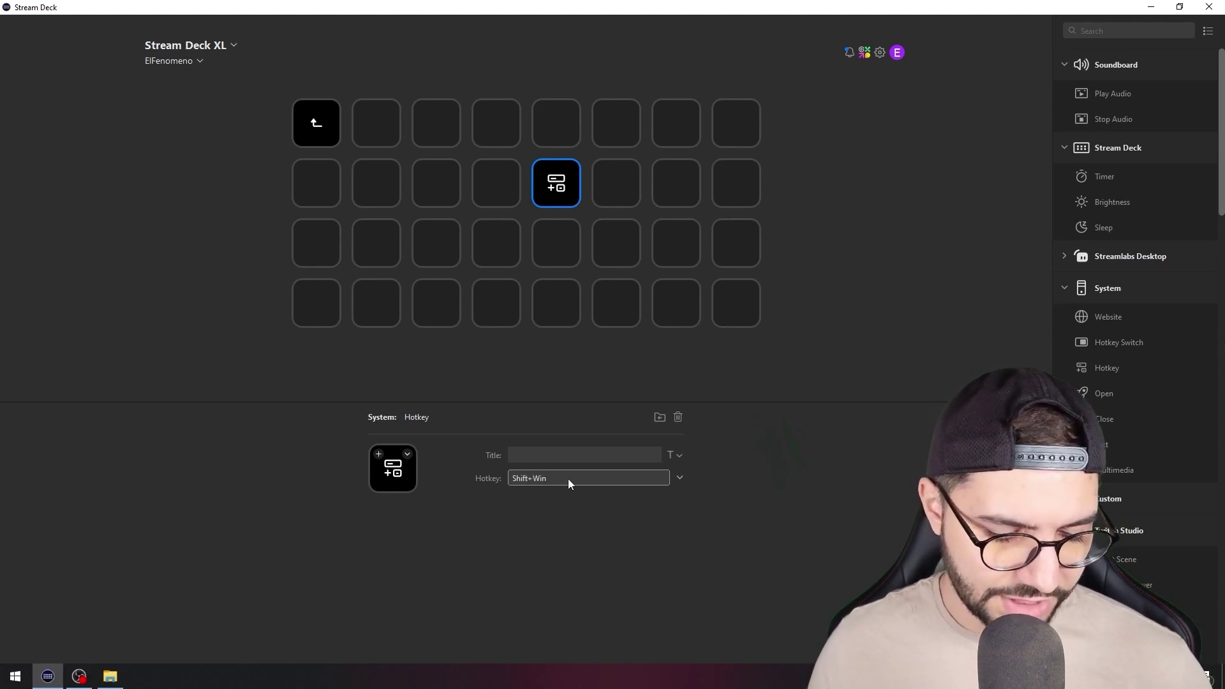
{"action": "key", "text": "shift+super+s"}
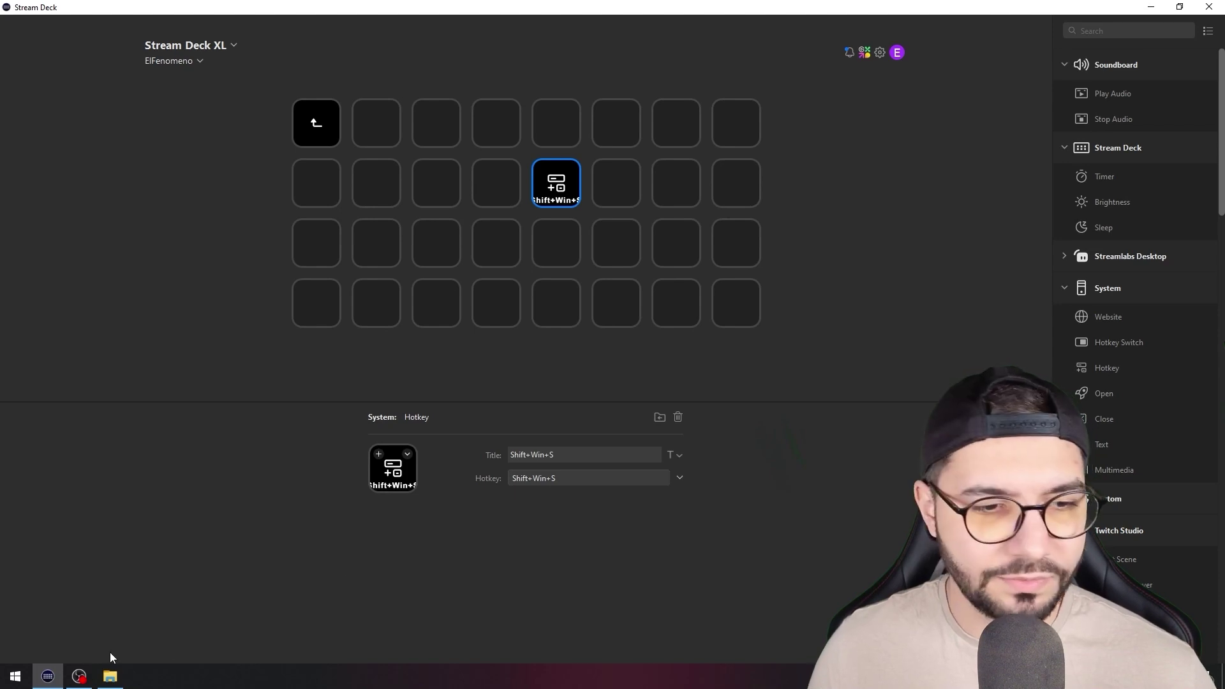
{"action": "left_click", "coordinate": [14, 678]}
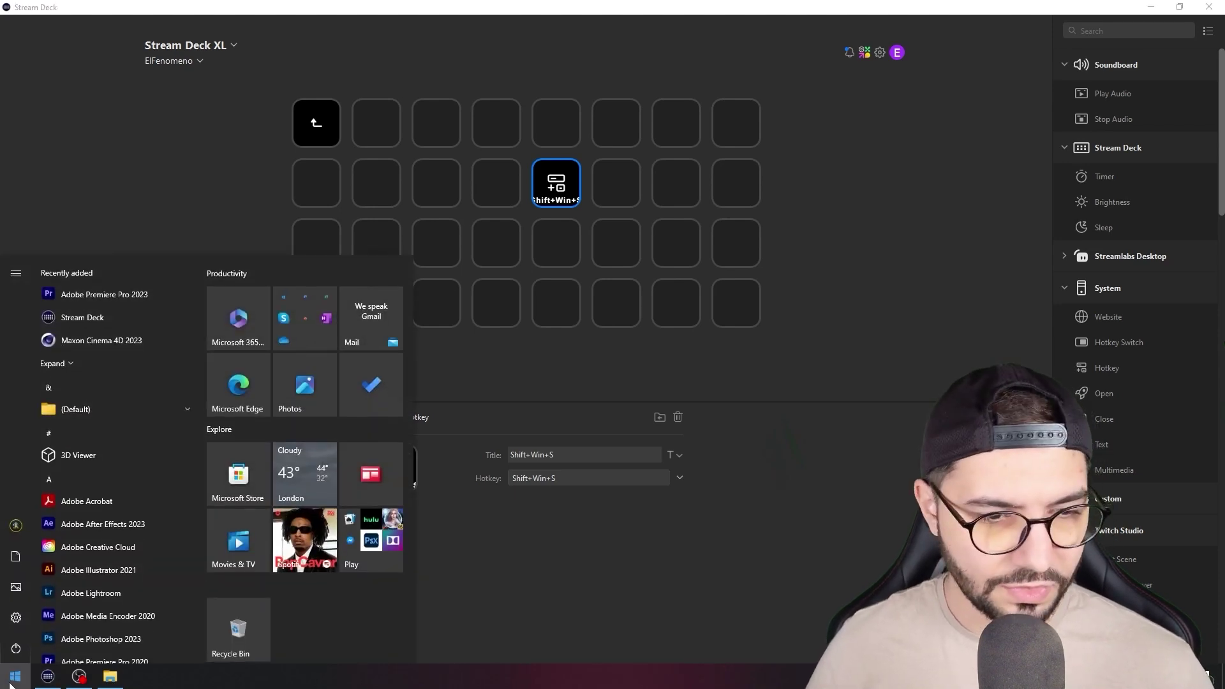
Step: Assign the Snipping Tool shortcut from its file location to the row 2, column 6 key
{"action": "type", "text": "sni"}
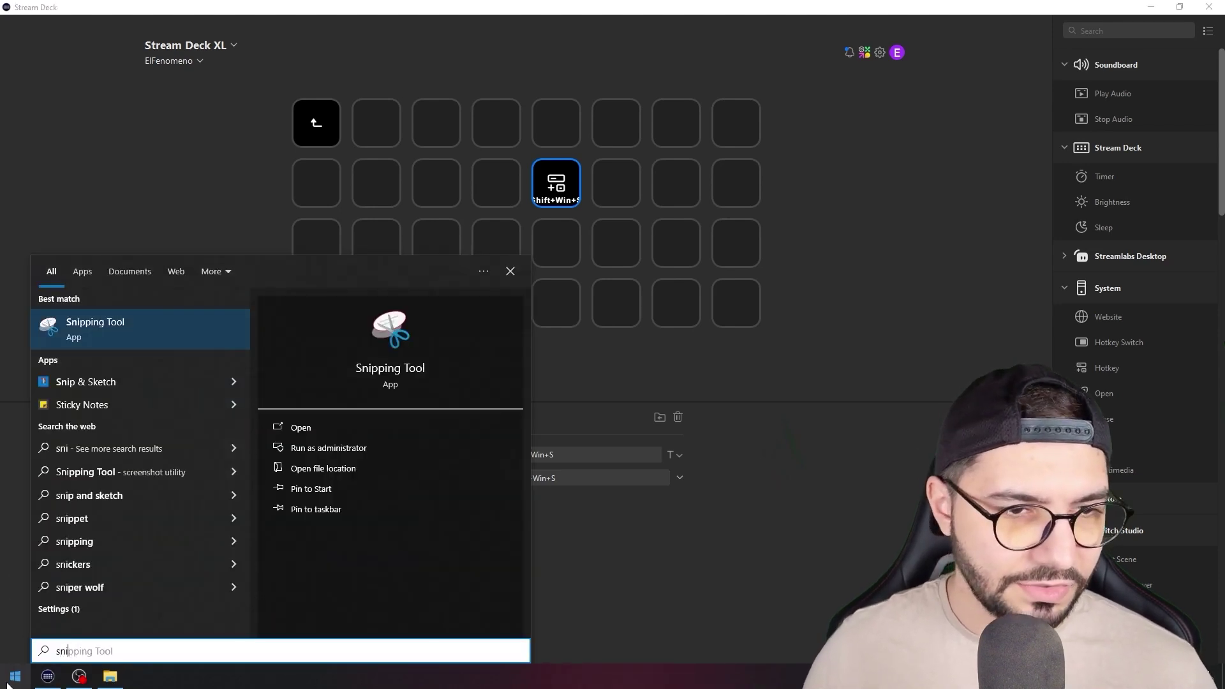
{"action": "right_click", "coordinate": [98, 322]}
{"action": "left_click", "coordinate": [146, 356]}
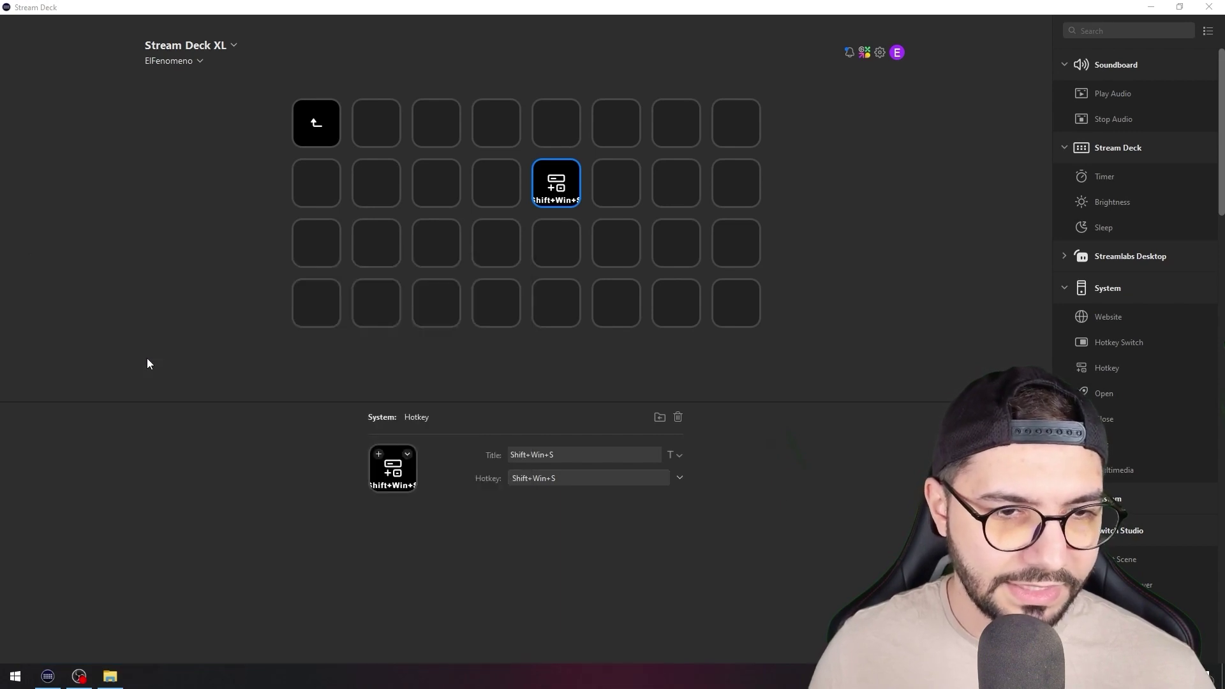
{"action": "left_click", "coordinate": [559, 253]}
{"action": "left_click_drag", "start_coordinate": [560, 107], "coordinate": [968, 221]}
{"action": "left_click_drag", "start_coordinate": [831, 363], "coordinate": [618, 188]}
{"action": "left_click_drag", "start_coordinate": [1027, 228], "coordinate": [741, 219]}
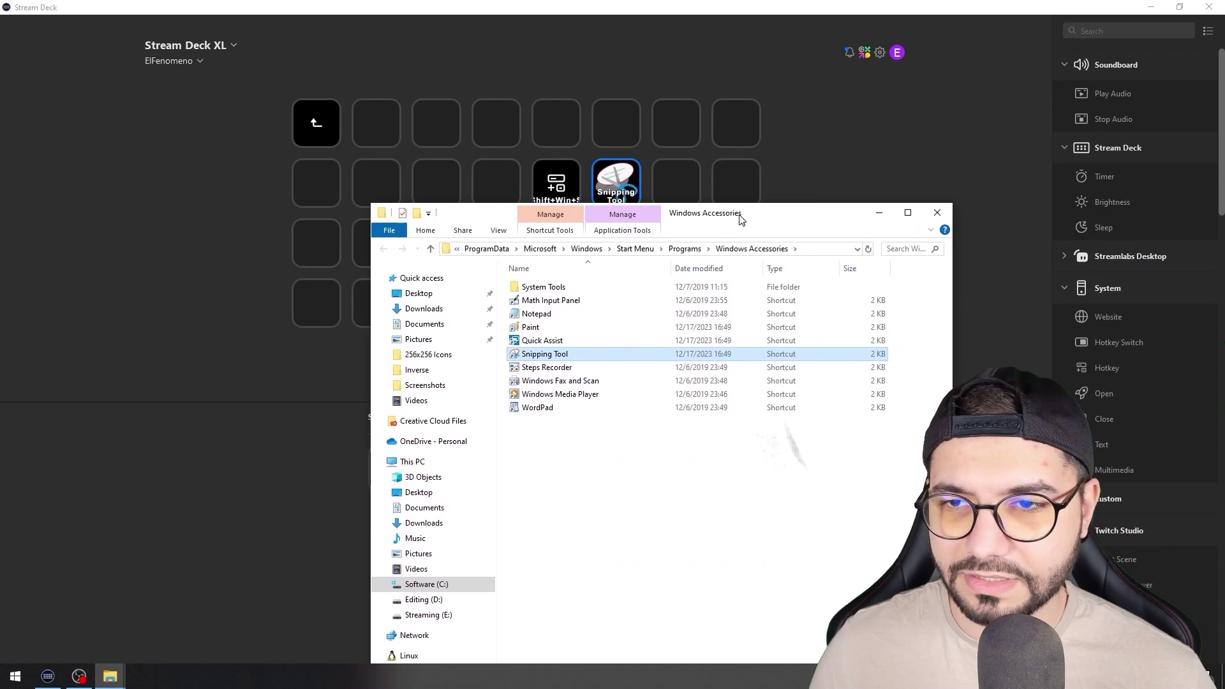
{"action": "left_click", "coordinate": [933, 214]}
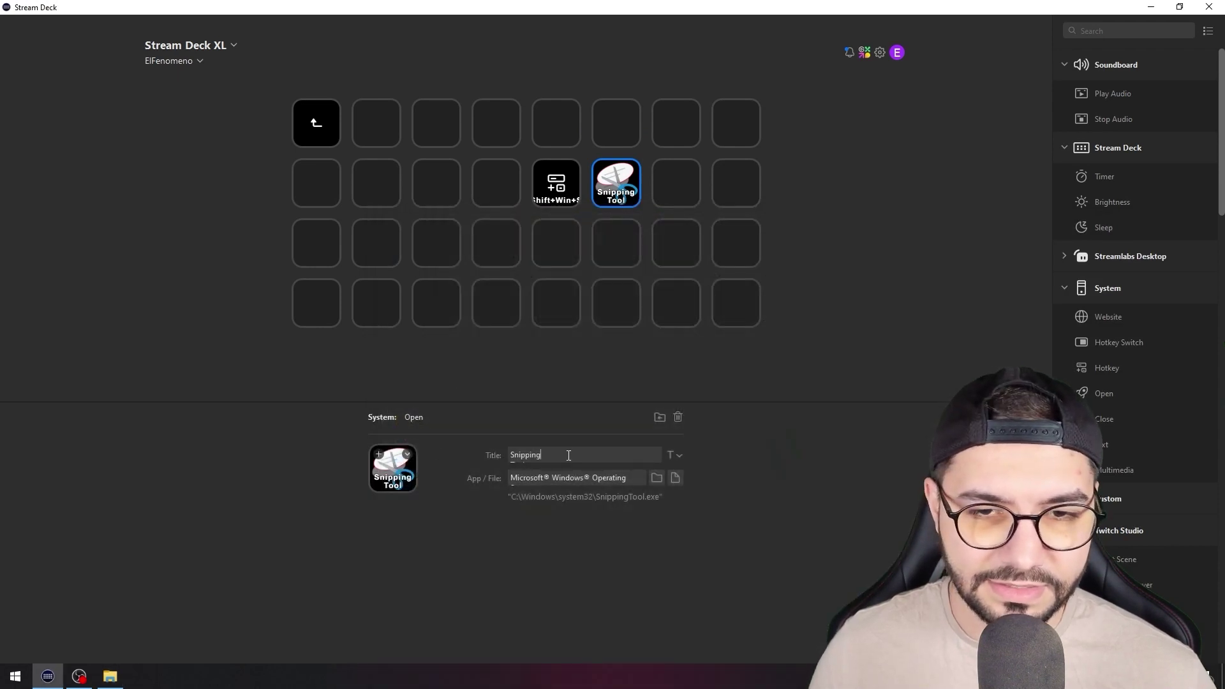
Step: Retitle the Snipping Tool key to 'Print'
{"action": "key", "text": "BackSpace"}
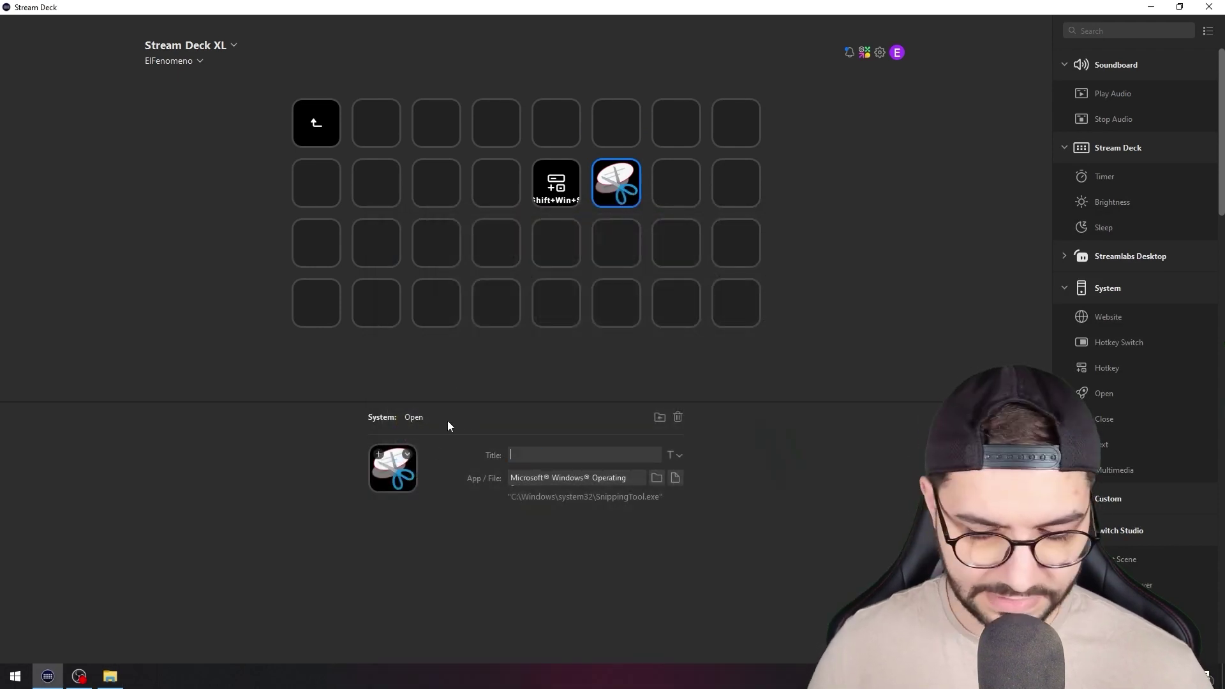
{"action": "type", "text": "Print"}
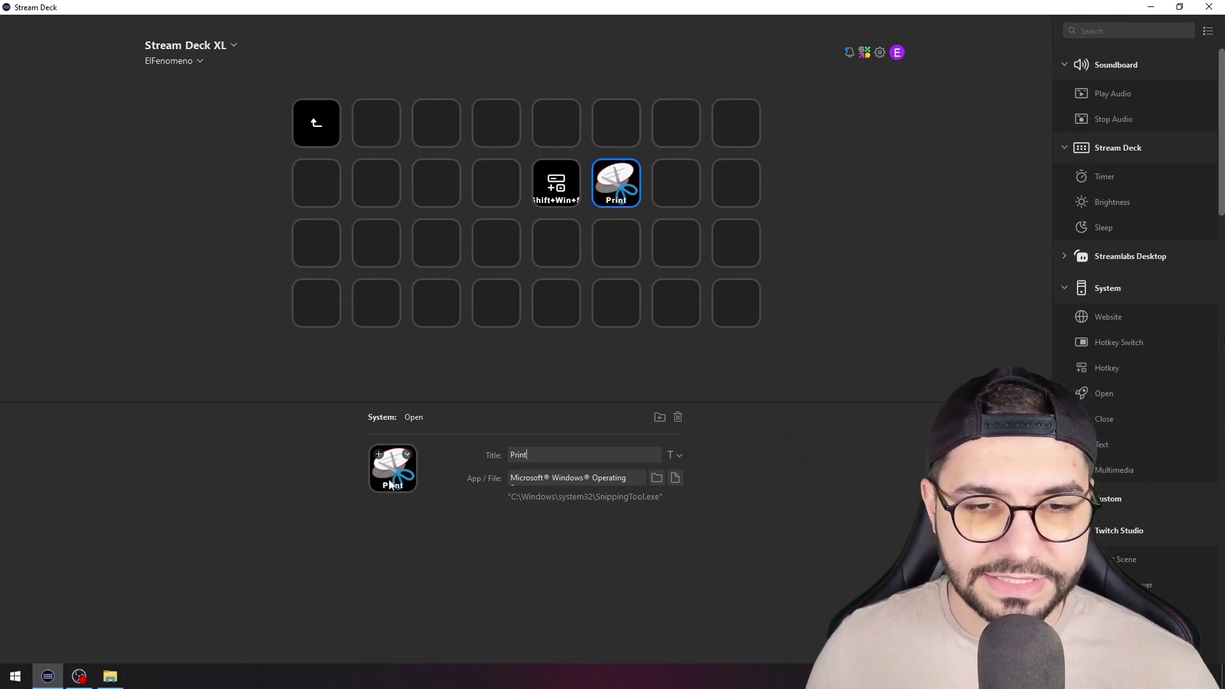
{"action": "left_click", "coordinate": [643, 301]}
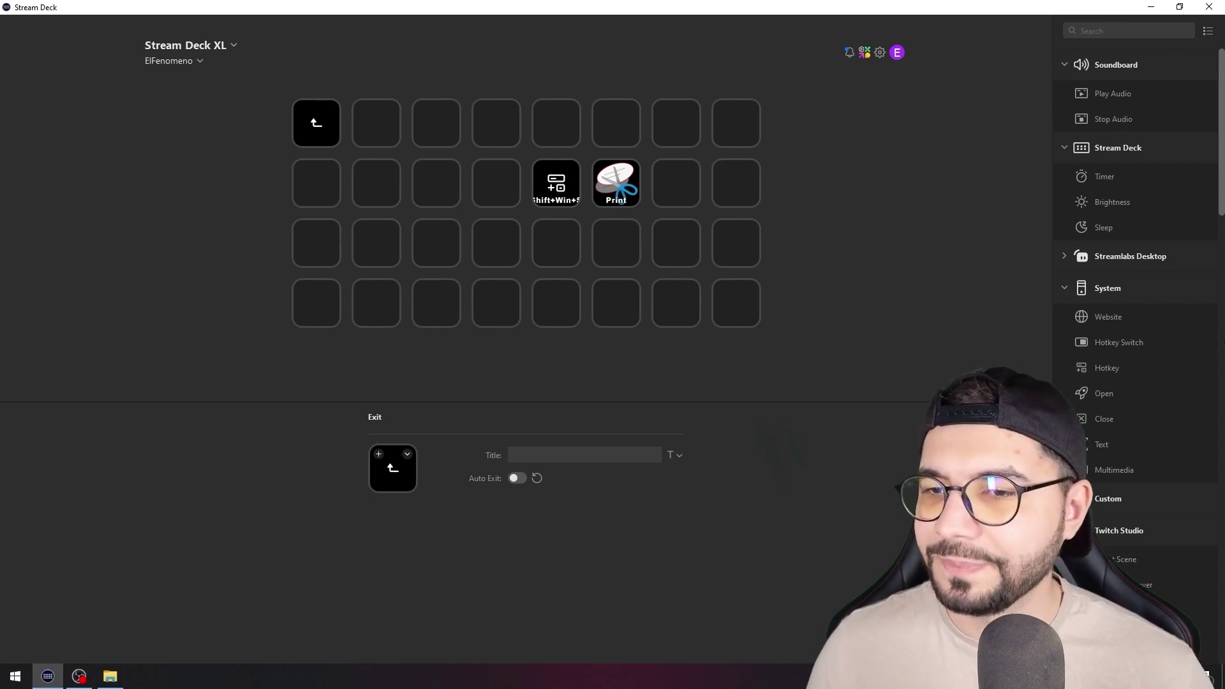
Step: Put a Hotkey action on row 2, column 7 that sends Win+Print
{"action": "left_click_drag", "start_coordinate": [1109, 374], "coordinate": [678, 184]}
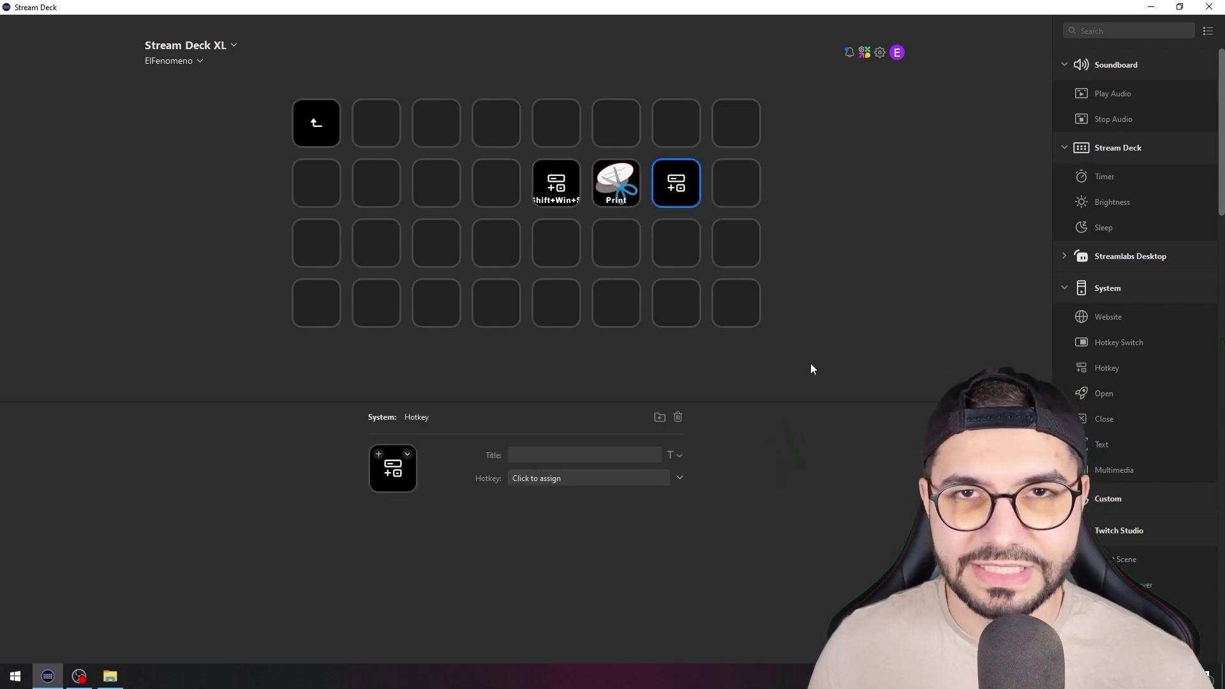
{"action": "left_click", "coordinate": [566, 480]}
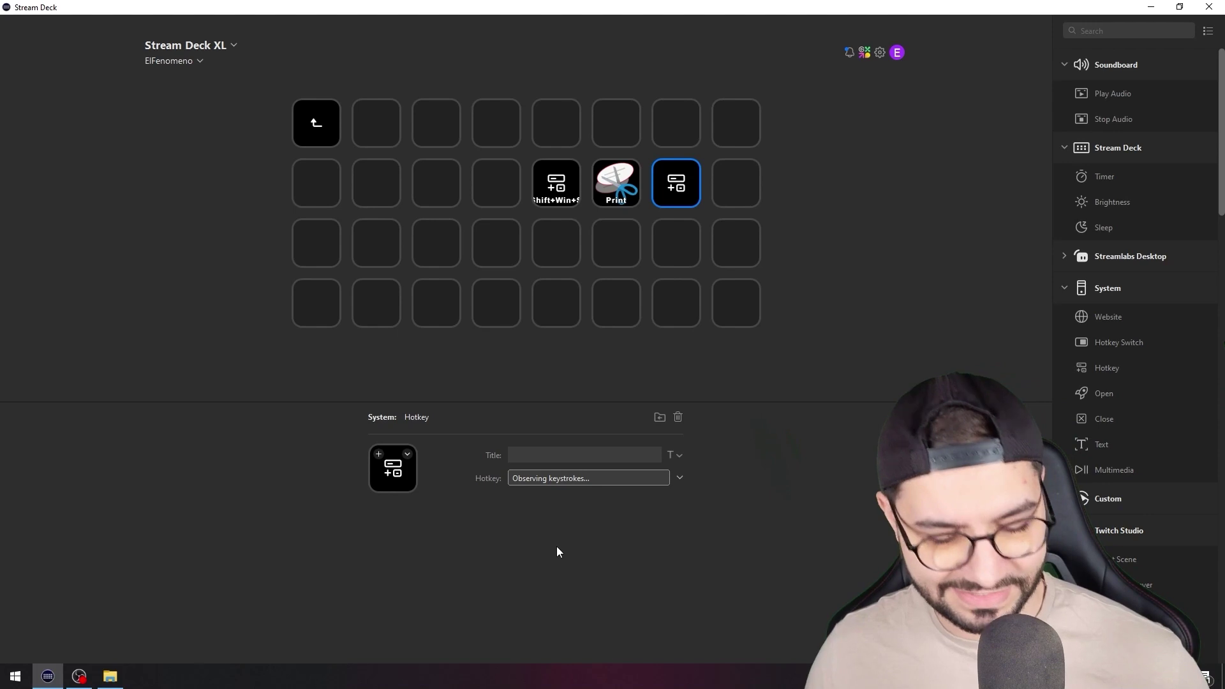
{"action": "key", "text": "super"}
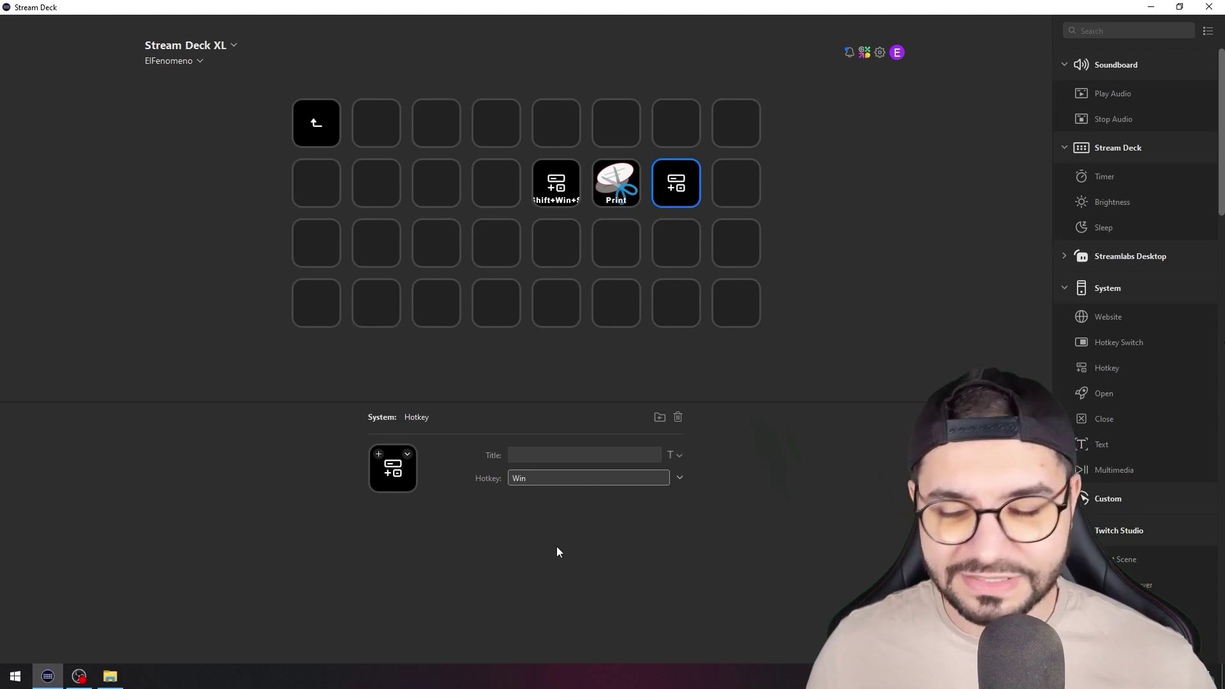
{"action": "key", "text": "super+Print"}
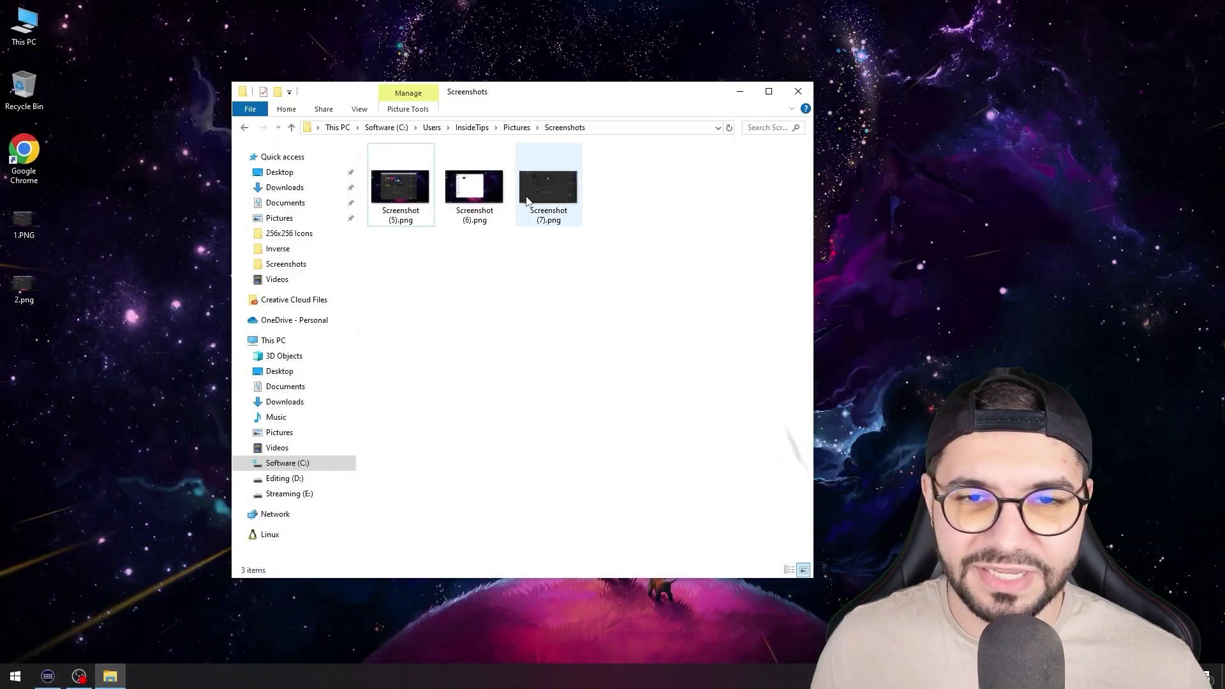
Step: Preview Screenshot (7).png, close the viewer, and return to Stream Deck
{"action": "double_click", "coordinate": [534, 187]}
{"action": "left_click", "coordinate": [1210, 10]}
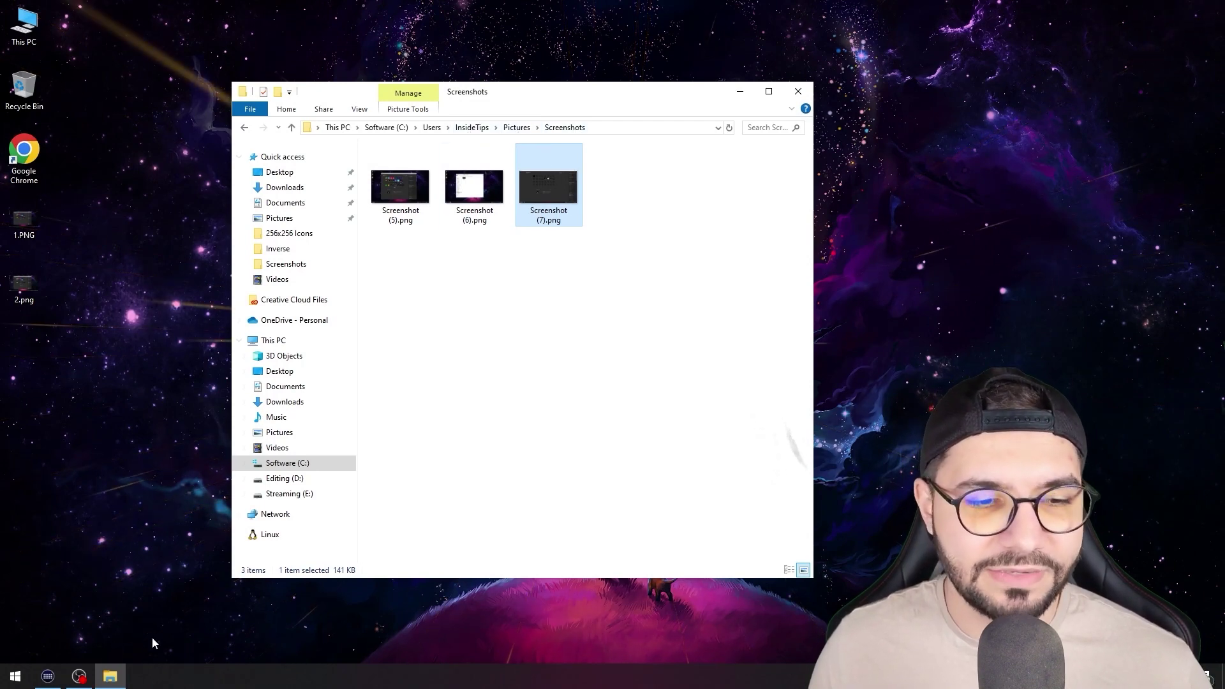
{"action": "left_click", "coordinate": [46, 678]}
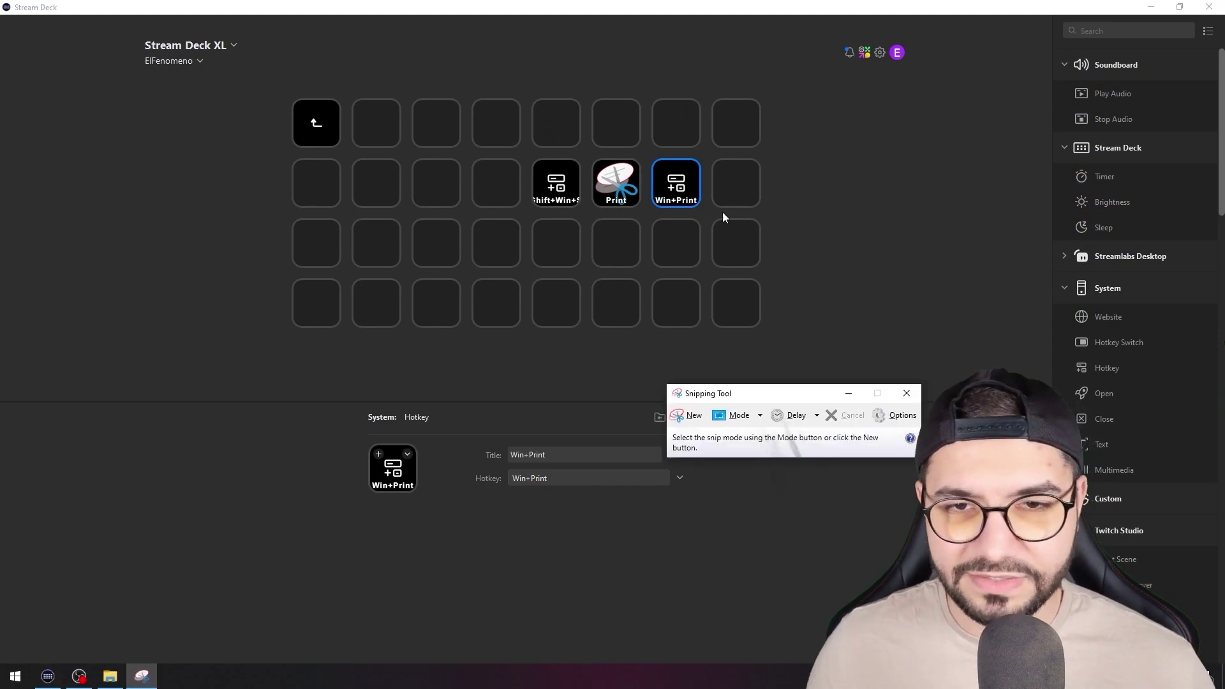
Step: Close Snipping Tool, trigger and dismiss the Shift+Win+S snip overlay, capture with Win+Print, then close Snip & Sketch
{"action": "left_click", "coordinate": [907, 394]}
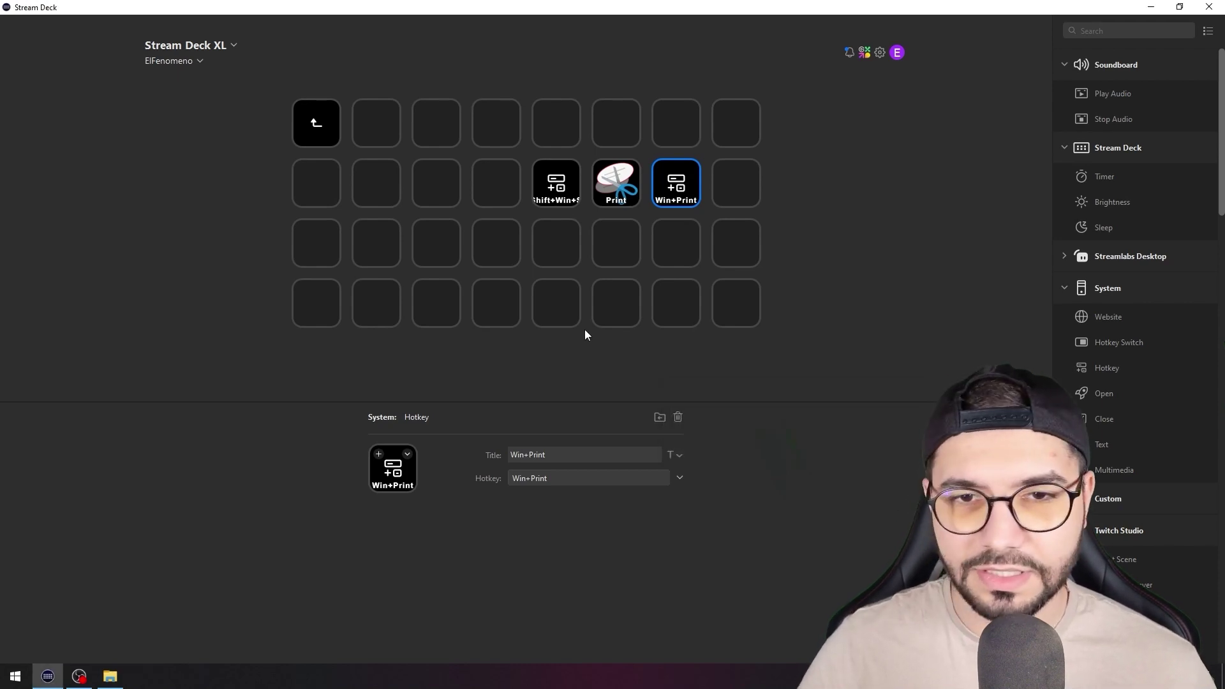
{"action": "key", "text": "shift+super+s"}
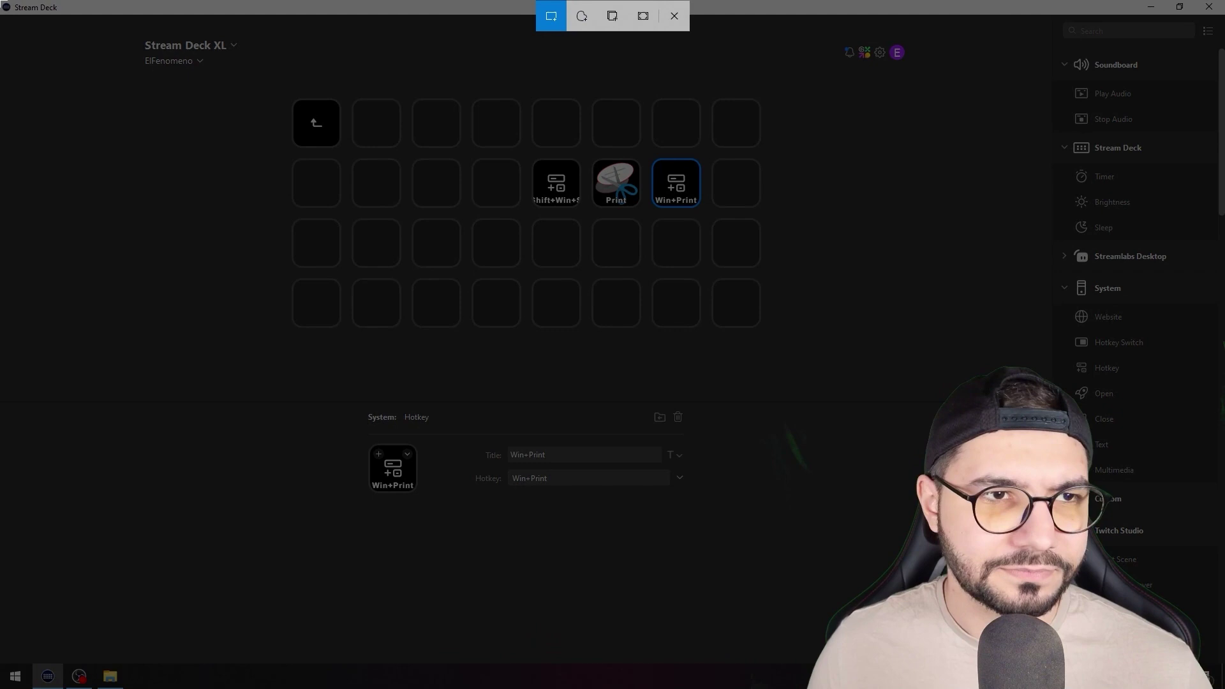
{"action": "key", "text": "Escape"}
{"action": "key", "text": "super+Print"}
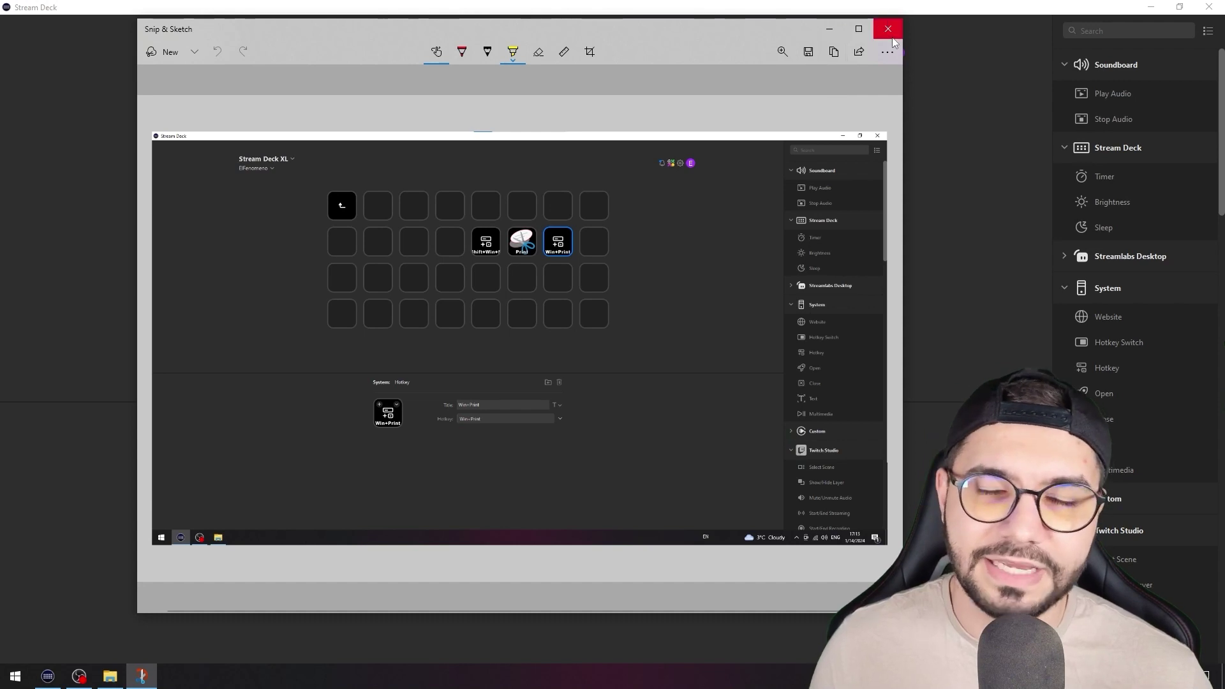
{"action": "left_click", "coordinate": [889, 32]}
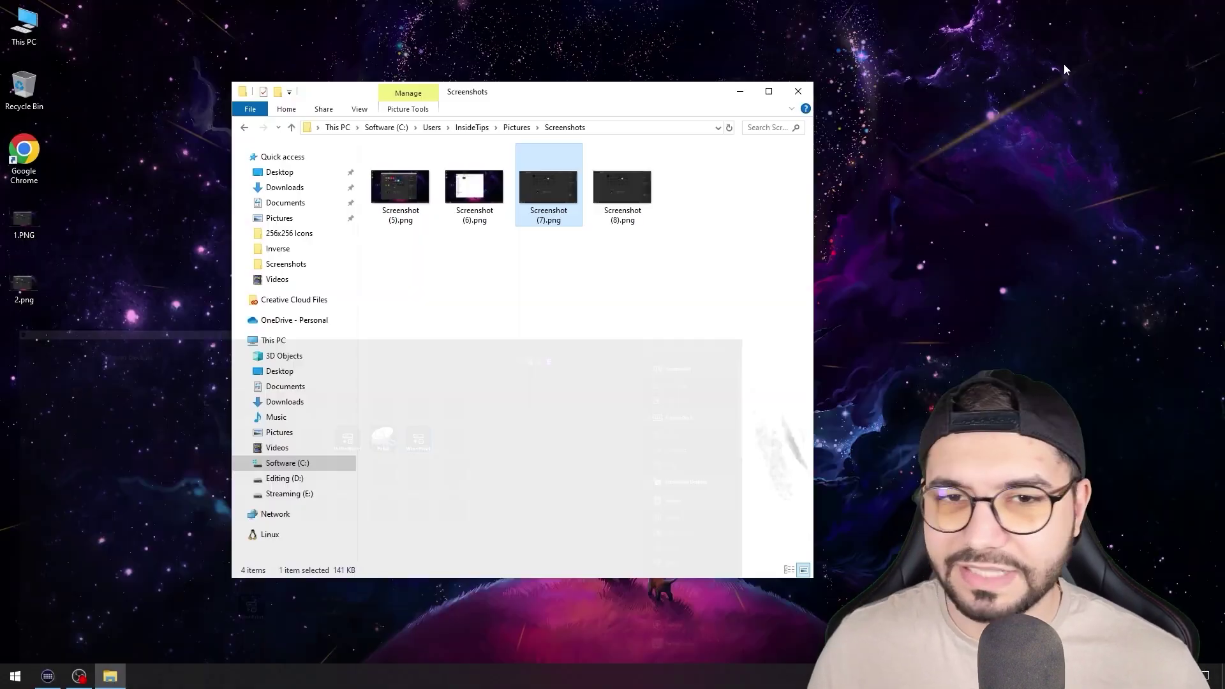
Step: View Screenshot (8).png to confirm the captured key layout, then close the viewer
{"action": "double_click", "coordinate": [629, 185]}
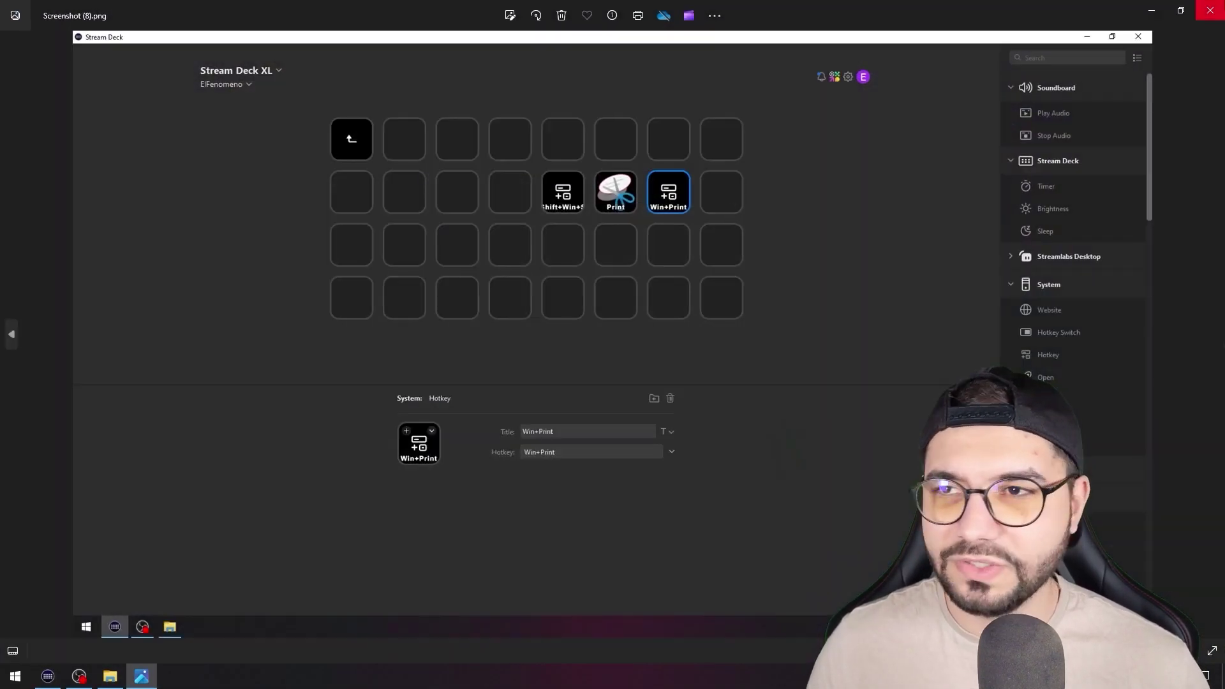
{"action": "left_click", "coordinate": [1211, 11]}
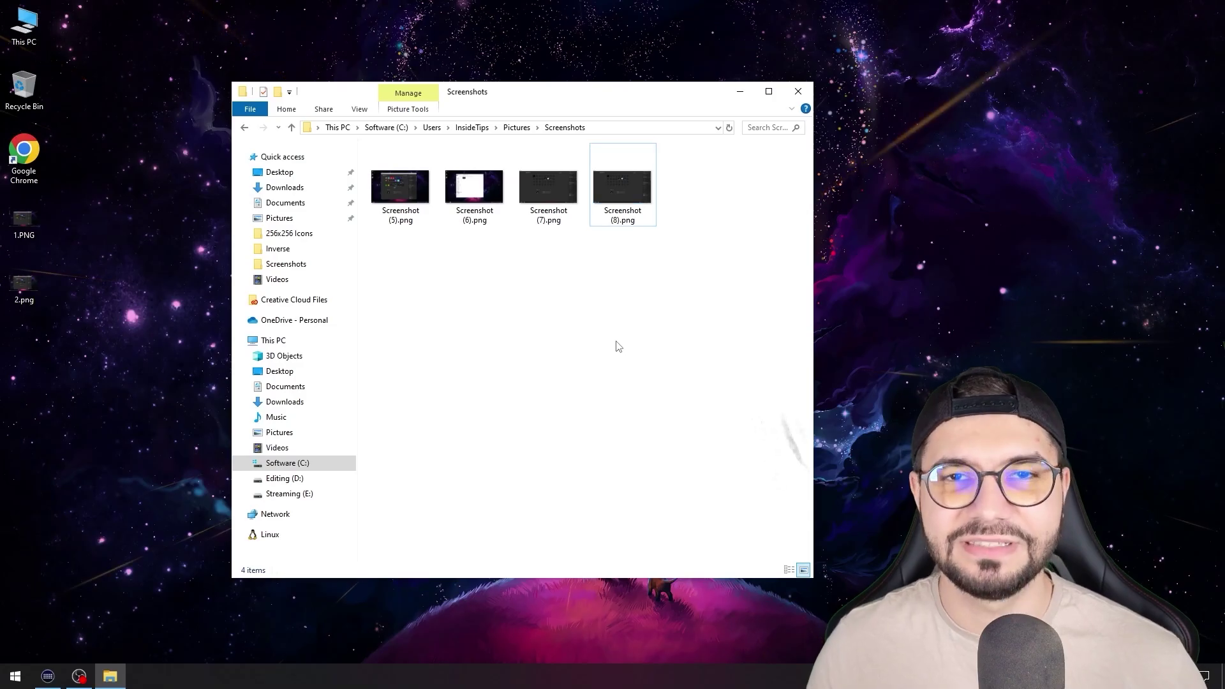